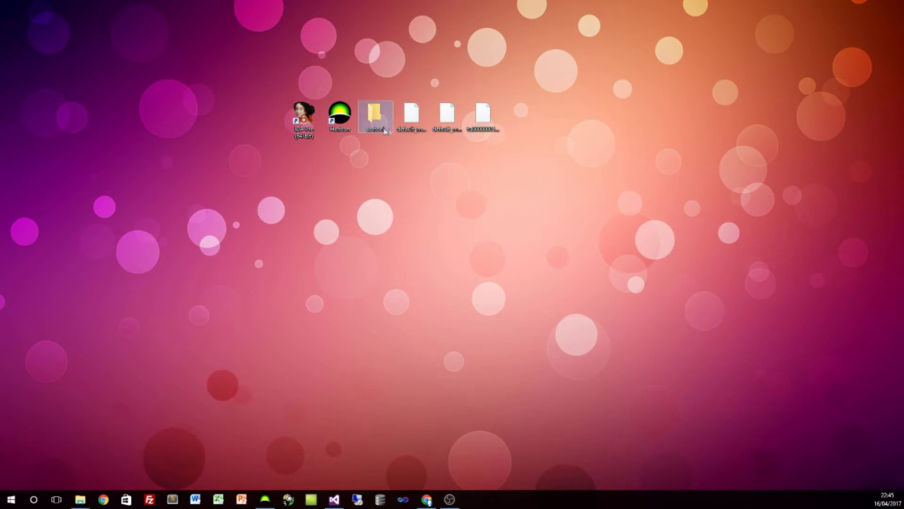
# Launch Horizon and open the tu00000005_00000000 package in Package Manager
pyautogui.click(410, 121)
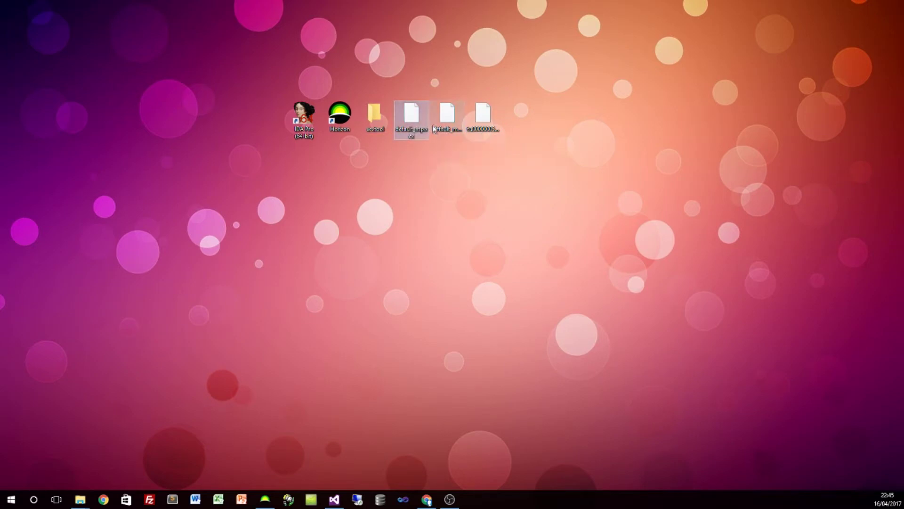
pyautogui.click(492, 126)
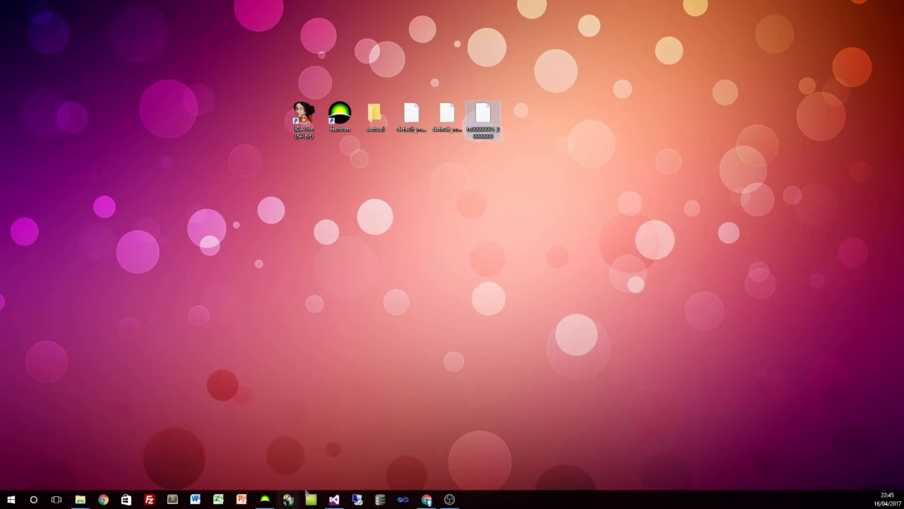
pyautogui.click(265, 499)
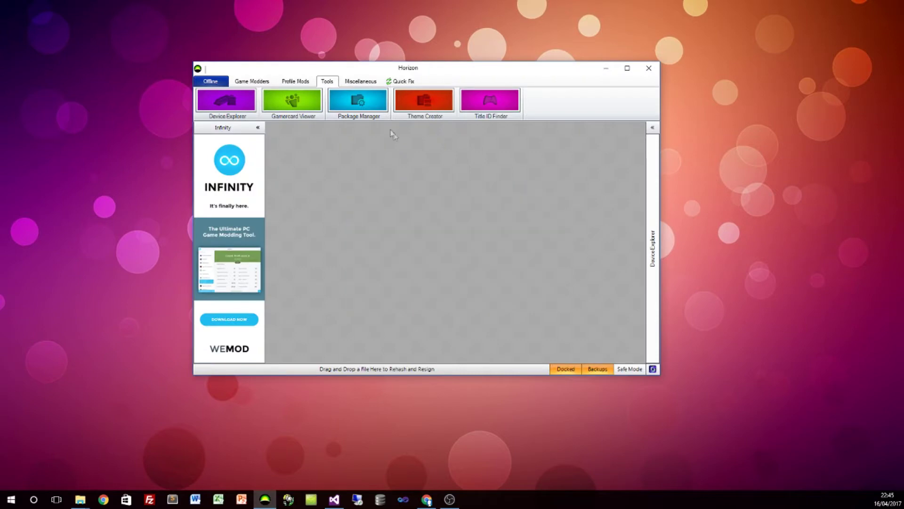
pyautogui.click(357, 101)
pyautogui.click(364, 203)
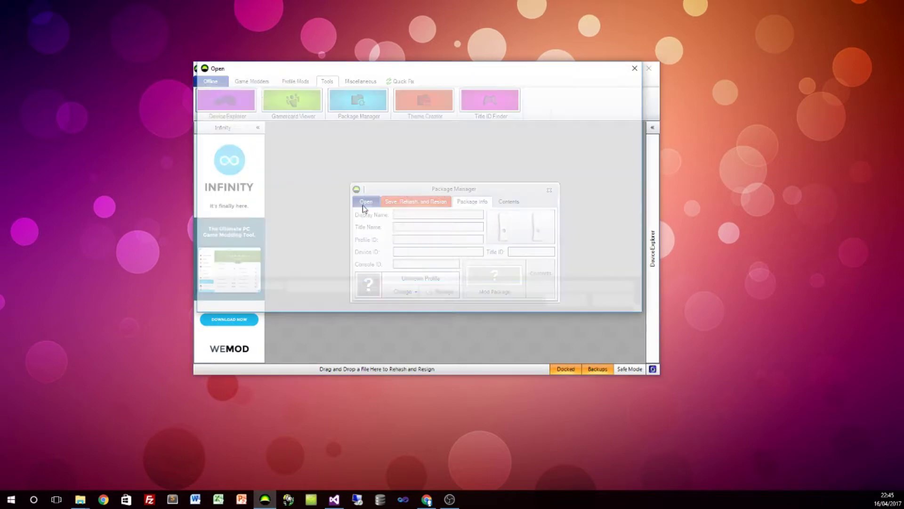
pyautogui.scroll(-5, 361, 202)
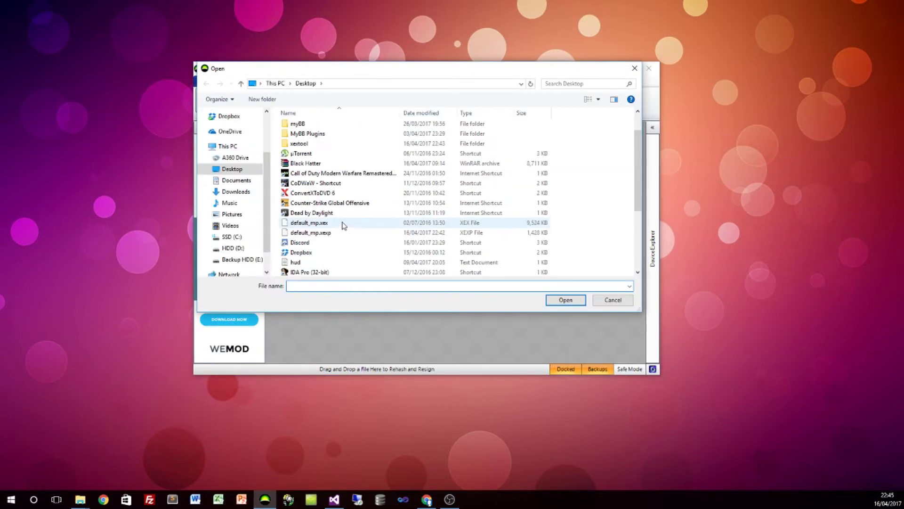
pyautogui.scroll(-4, 342, 225)
pyautogui.click(337, 252)
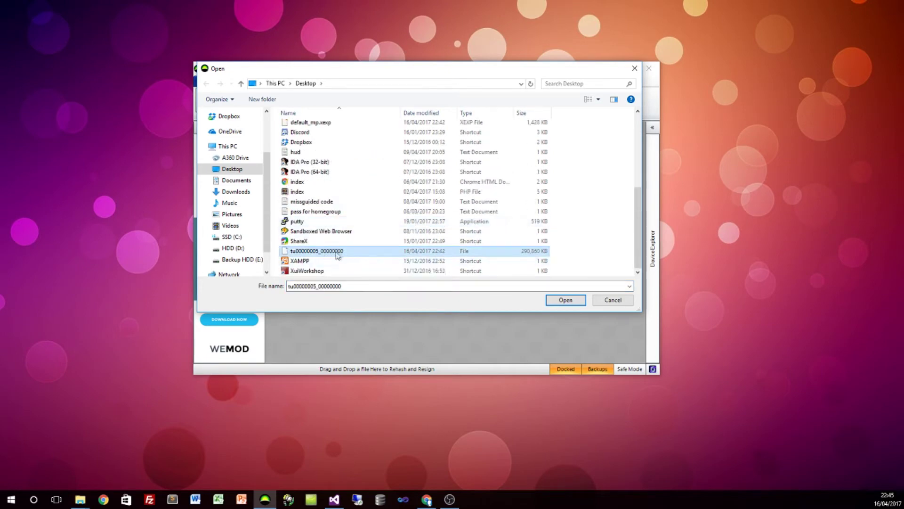
pyautogui.click(566, 300)
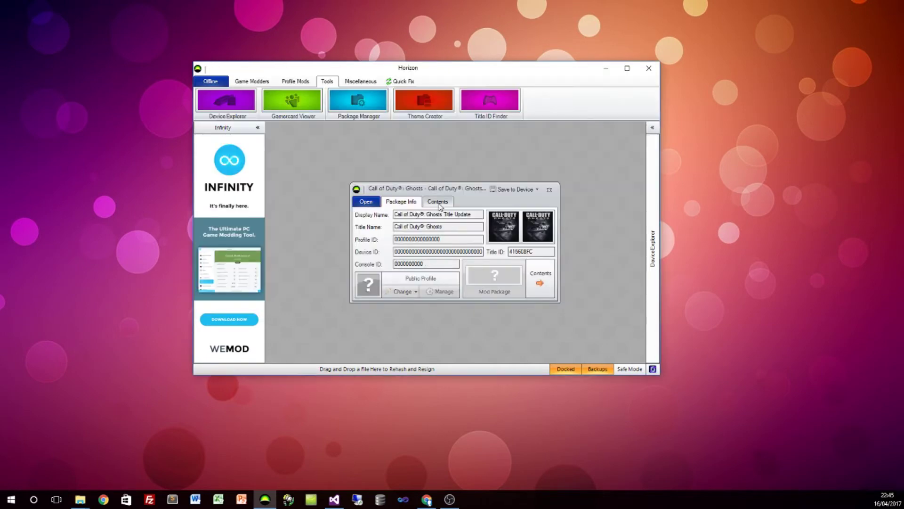
# Browse the package contents, inspect default_mp.xexp's actions, then close the package
pyautogui.click(438, 203)
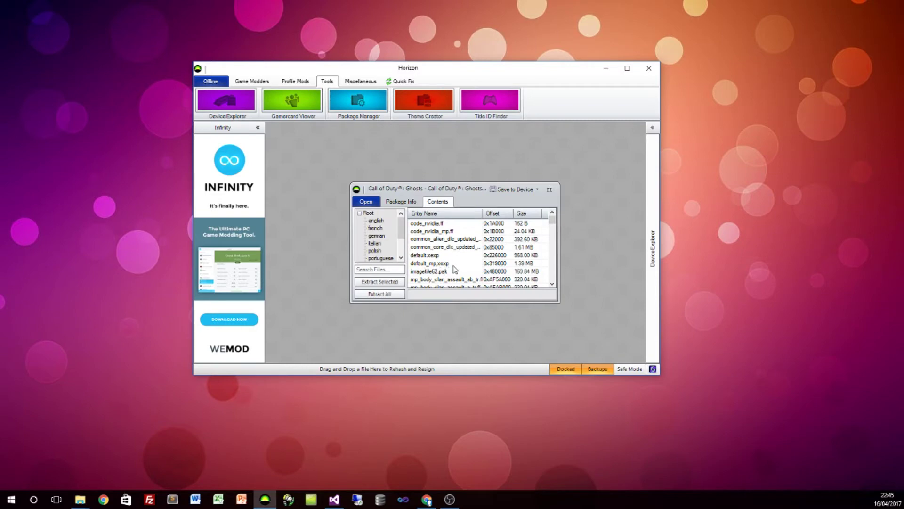
pyautogui.click(454, 265)
pyautogui.rightClick(455, 265)
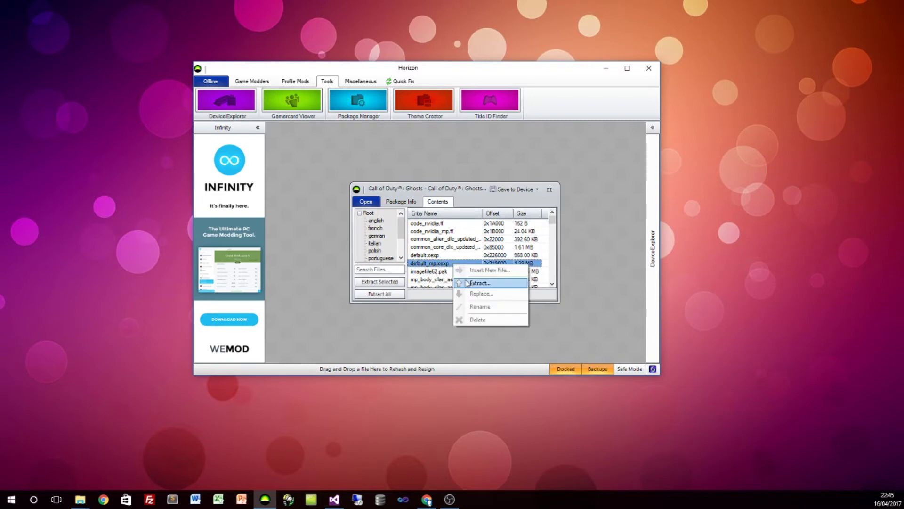
pyautogui.click(431, 299)
pyautogui.click(550, 190)
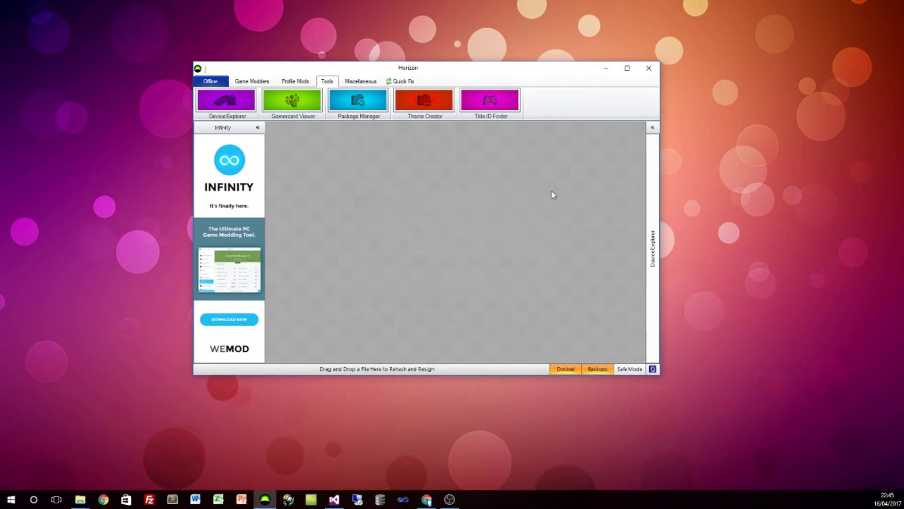
# Paste desktop default_mp.xex and default_mp.xexp into xextool, then close its window
pyautogui.click(606, 68)
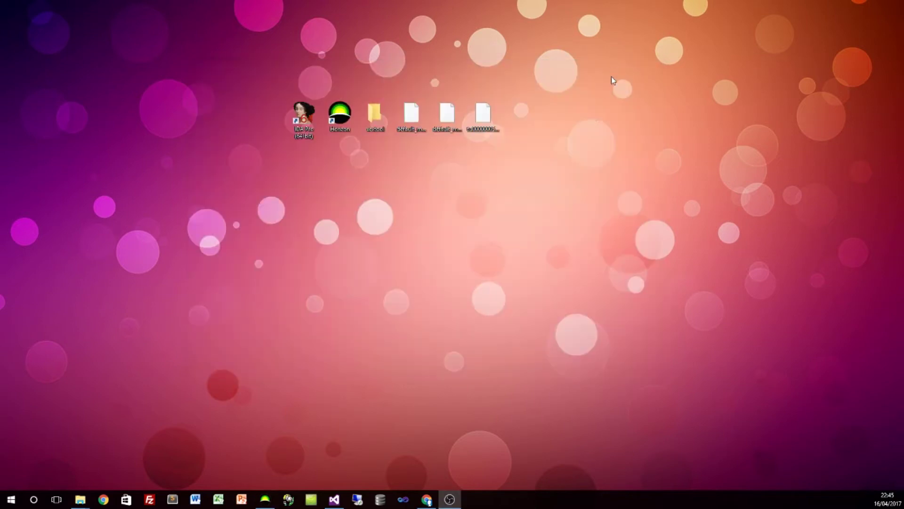
pyautogui.click(459, 123)
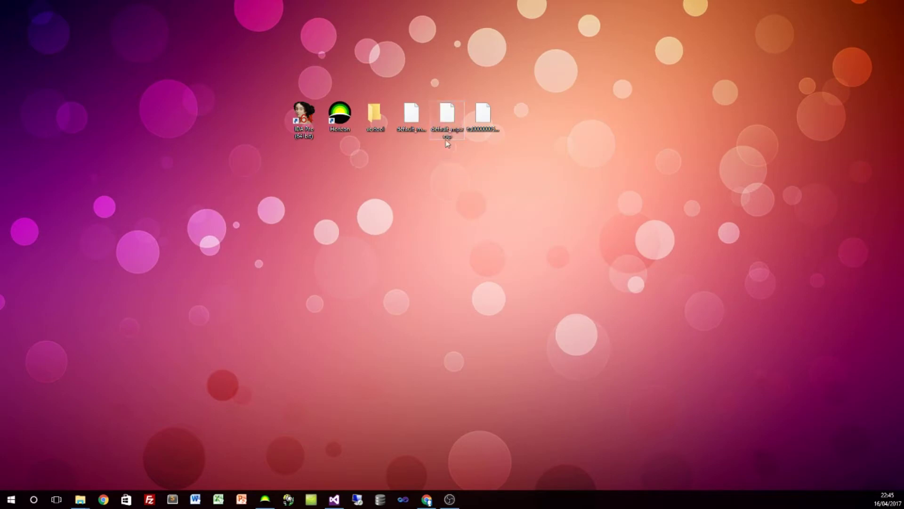
pyautogui.moveTo(455, 150); pyautogui.dragTo(402, 115)
pyautogui.click(422, 131)
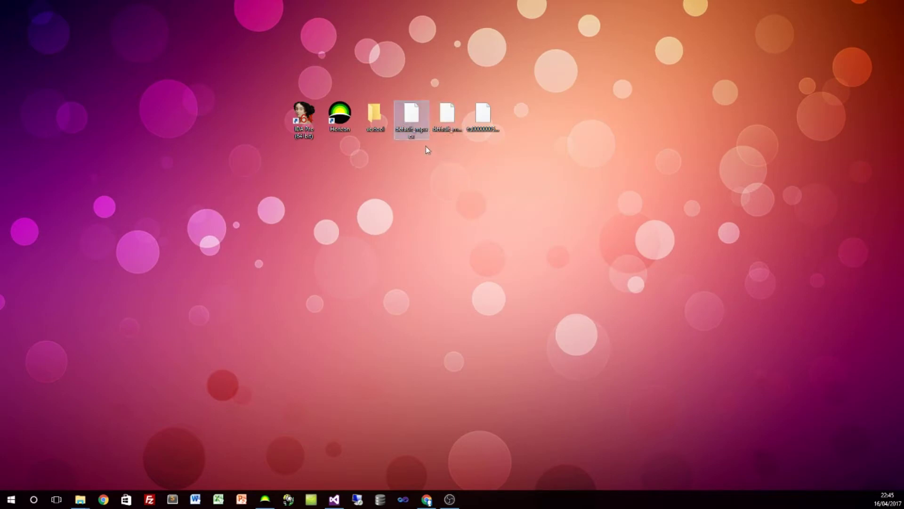
pyautogui.click(441, 124)
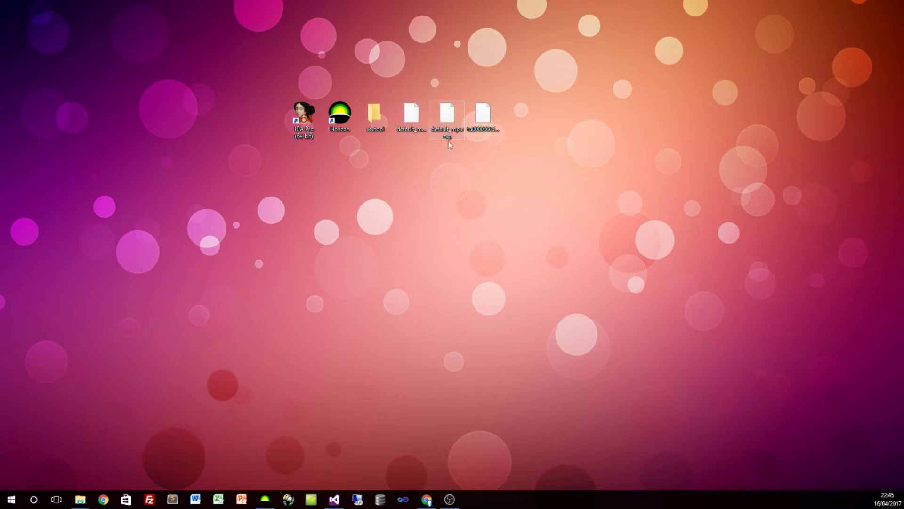
pyautogui.keyDown('shift'); pyautogui.click(374, 125); pyautogui.keyUp('shift')
pyautogui.doubleClick(375, 126)
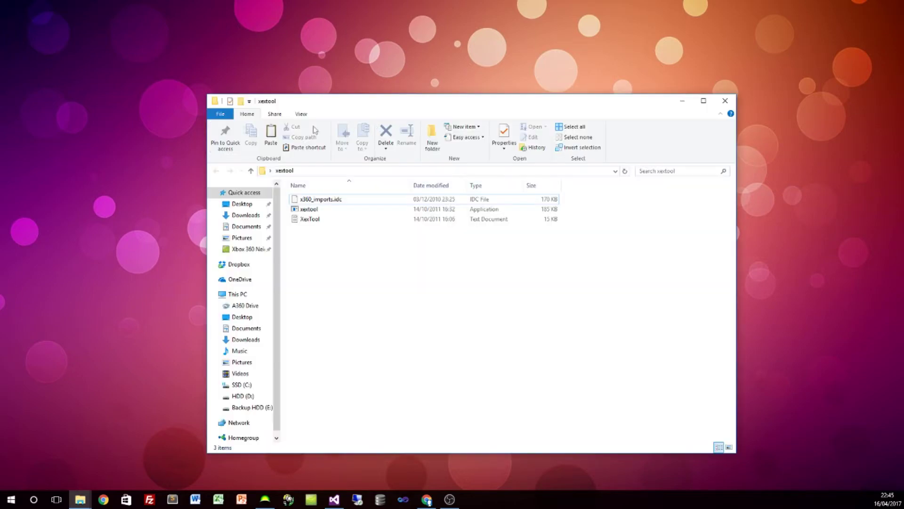
pyautogui.hotkey('ctrl', 'v')
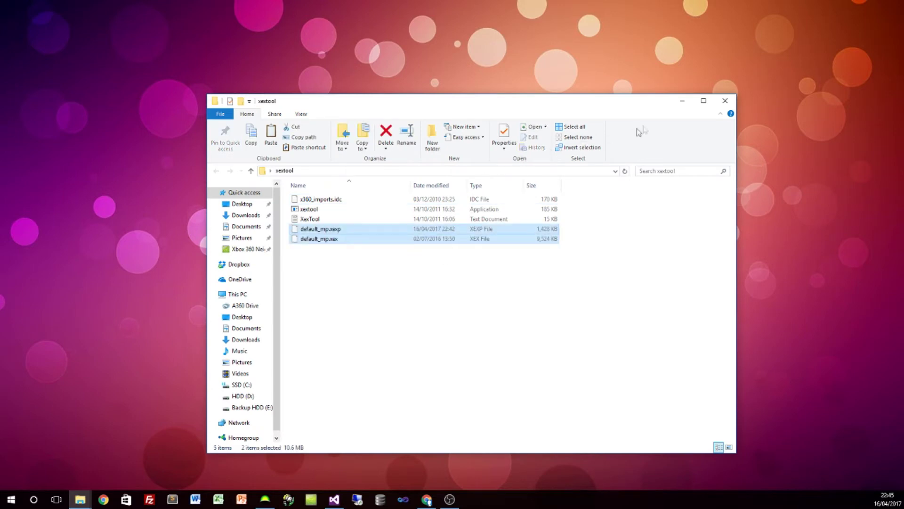
pyautogui.click(682, 101)
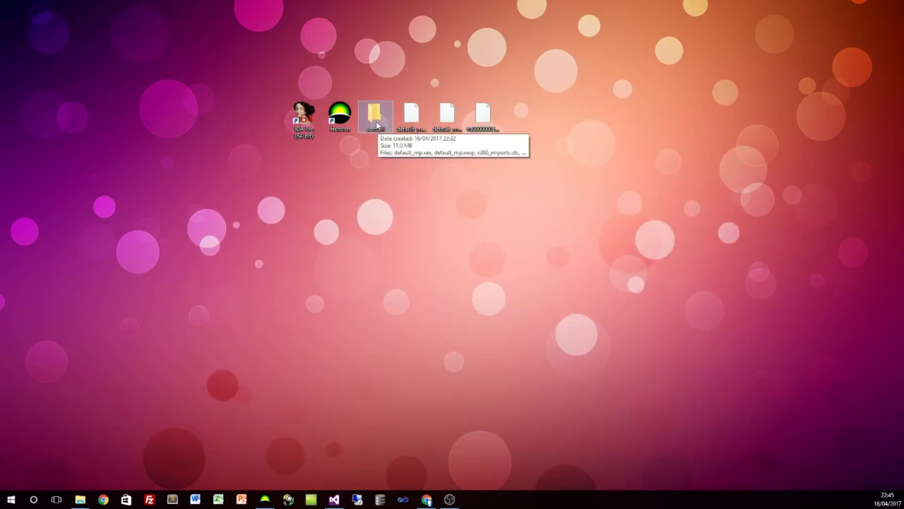
# Run 'xextool -p default_mp.xexp default_mp.xex' in a command window opened in xextool
pyautogui.rightClick(377, 125)
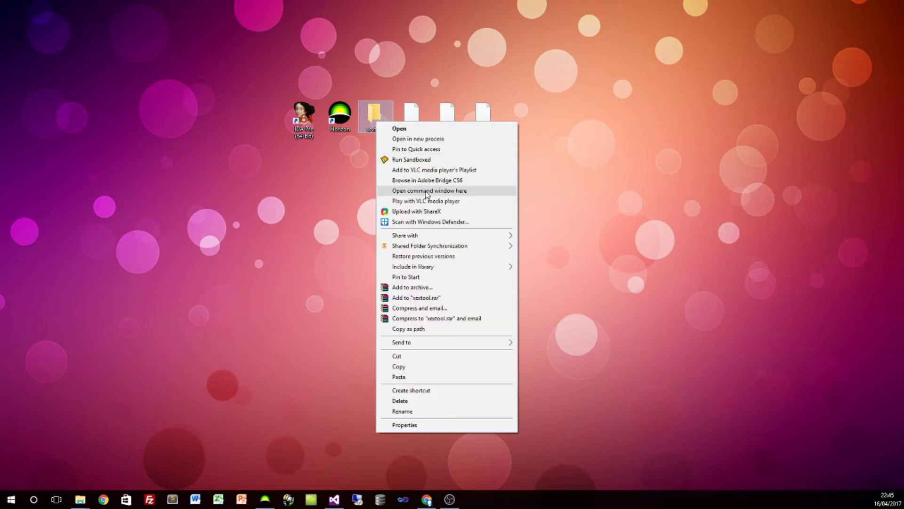
pyautogui.click(427, 191)
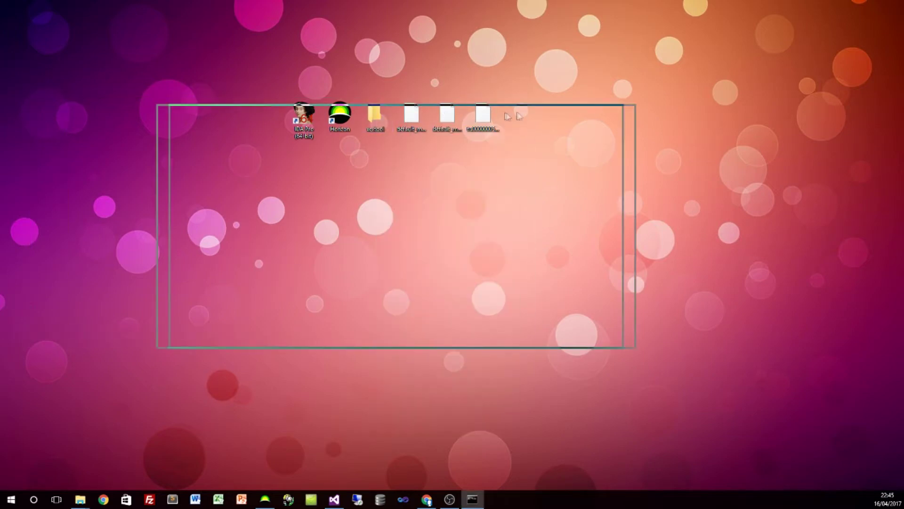
pyautogui.click(399, 142)
pyautogui.press('Escape')
pyautogui.write('xextool -p')
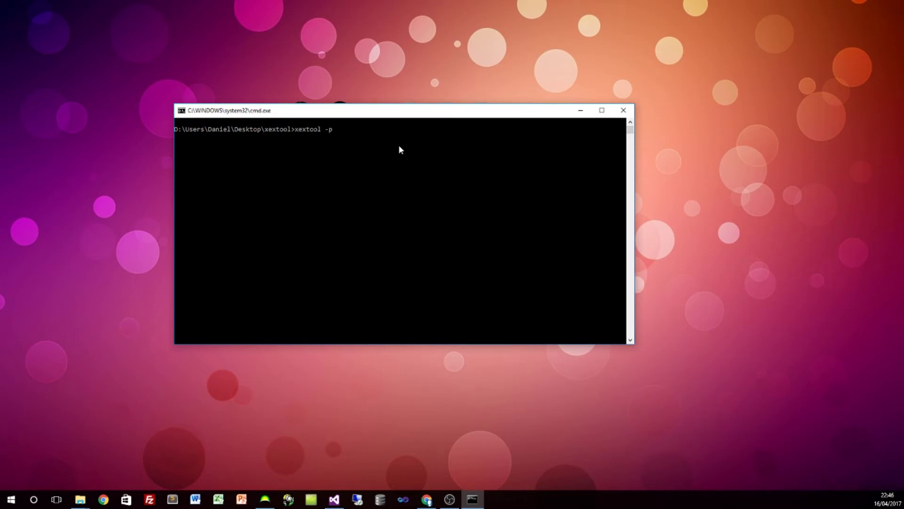
pyautogui.write(' default')
pyautogui.write('_mp.xexp default')
pyautogui.write('_mp.xex')
pyautogui.press('Return')
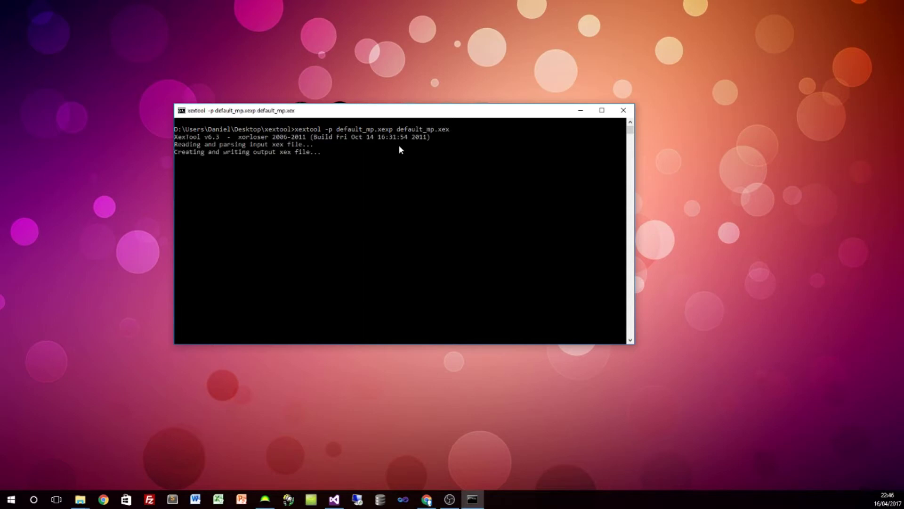
pyautogui.click(581, 111)
pyautogui.moveTo(80, 499)
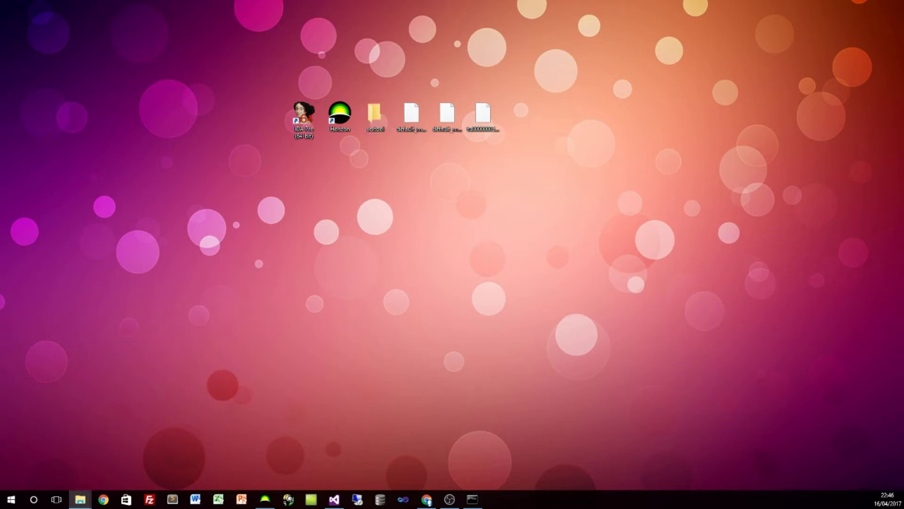
# Check the patched default_mp.xex inside the xextool folder, then hide the folder
pyautogui.moveTo(376, 249)
pyautogui.mouseDown()
pyautogui.moveTo(395, 264)
pyautogui.moveTo(555, 168)
pyautogui.mouseUp()
pyautogui.doubleClick(374, 116)
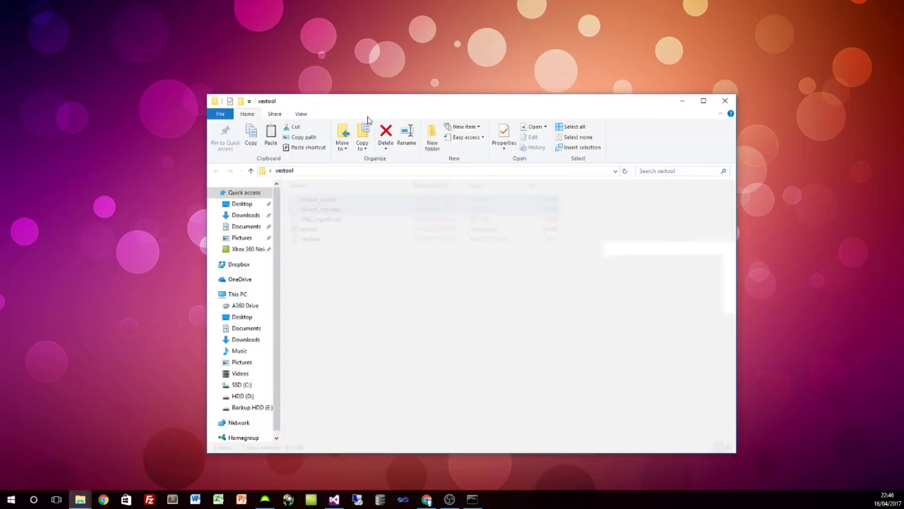
pyautogui.click(343, 199)
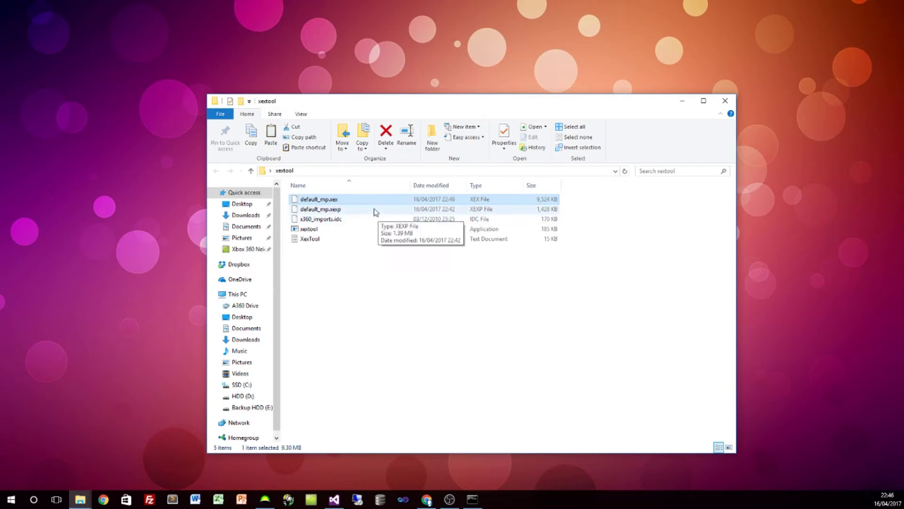
pyautogui.click(677, 104)
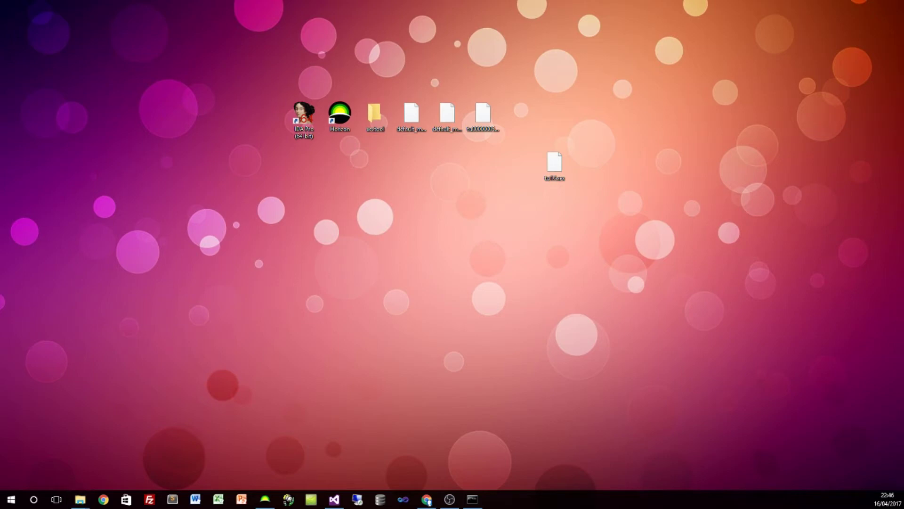
# Rename the desktop default_mp.xex to tu12.xex
pyautogui.click(412, 115)
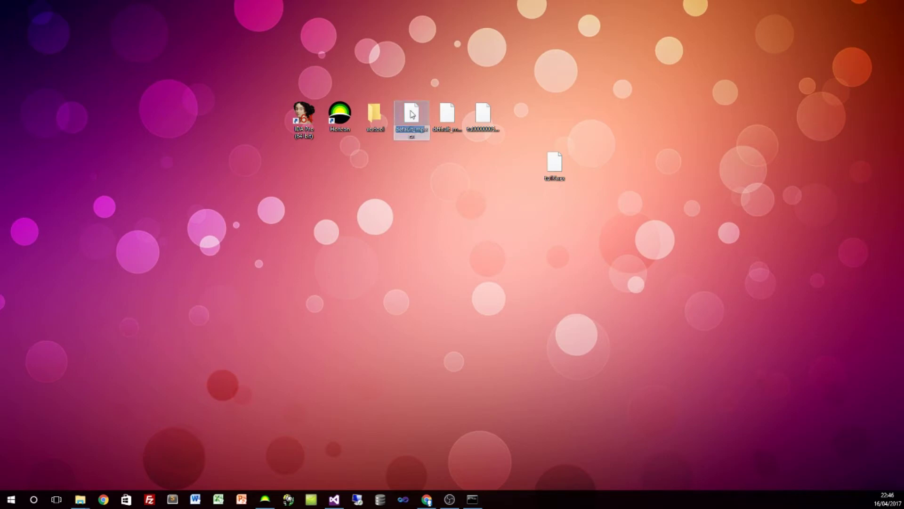
pyautogui.write('tsif')
pyautogui.press('Return')
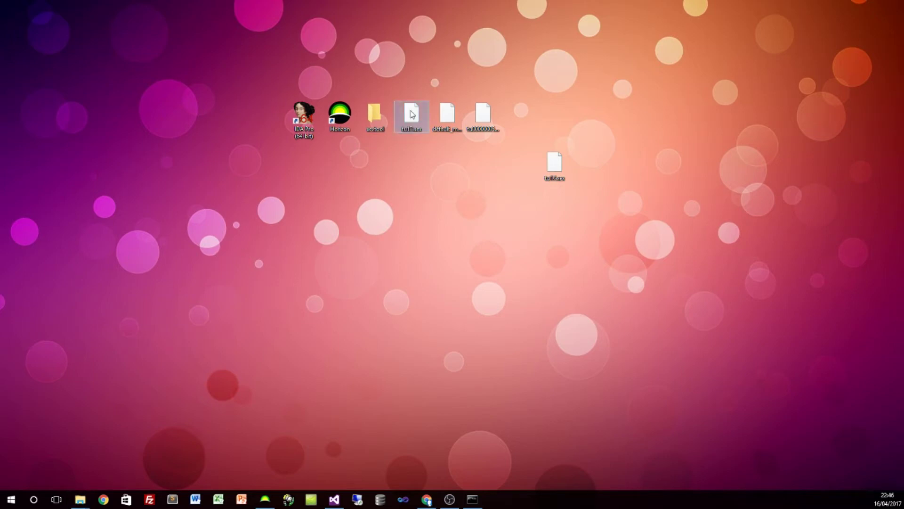
pyautogui.click(307, 133)
# Launch IDA Pro maximized and open Desktop\tu12.xex for disassembly
pyautogui.doubleClick(306, 133)
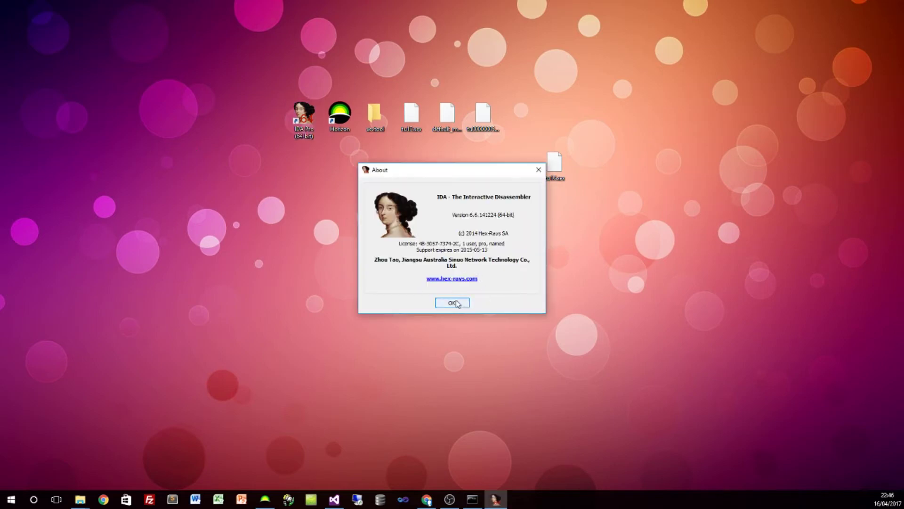
pyautogui.click(456, 302)
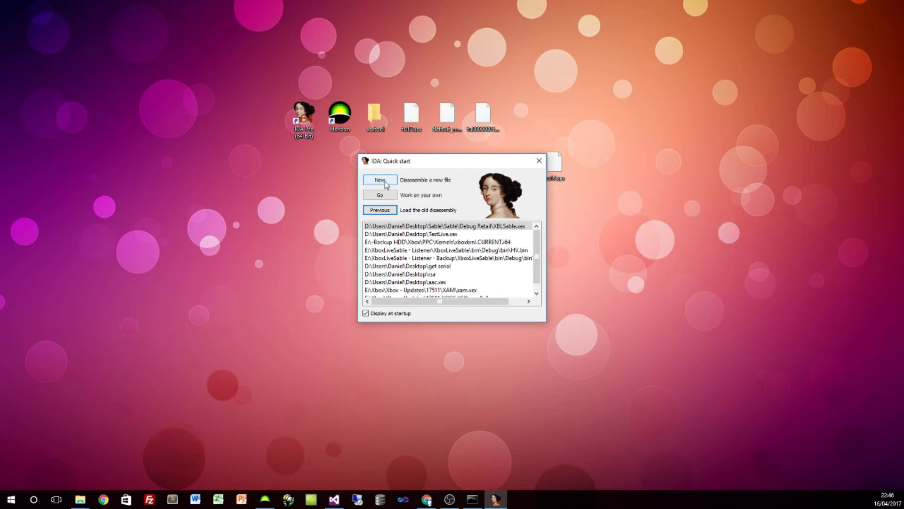
pyautogui.click(381, 181)
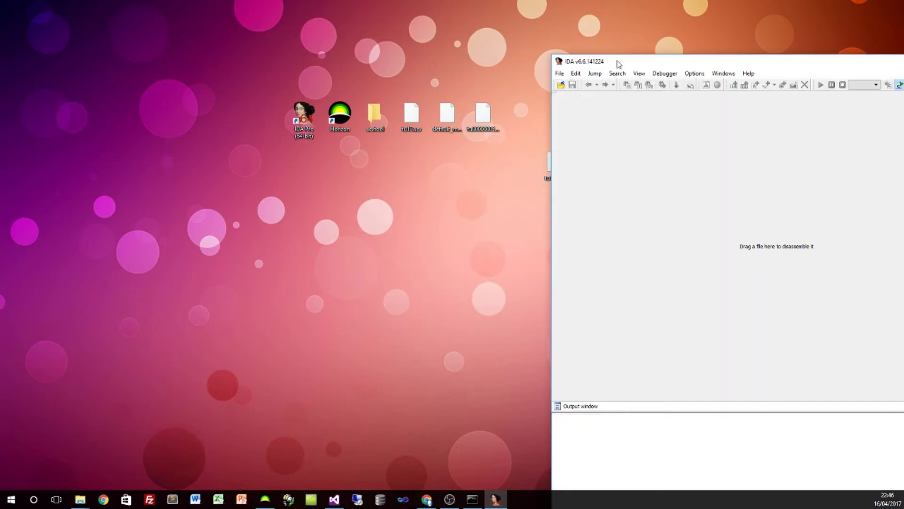
pyautogui.doubleClick(611, 62)
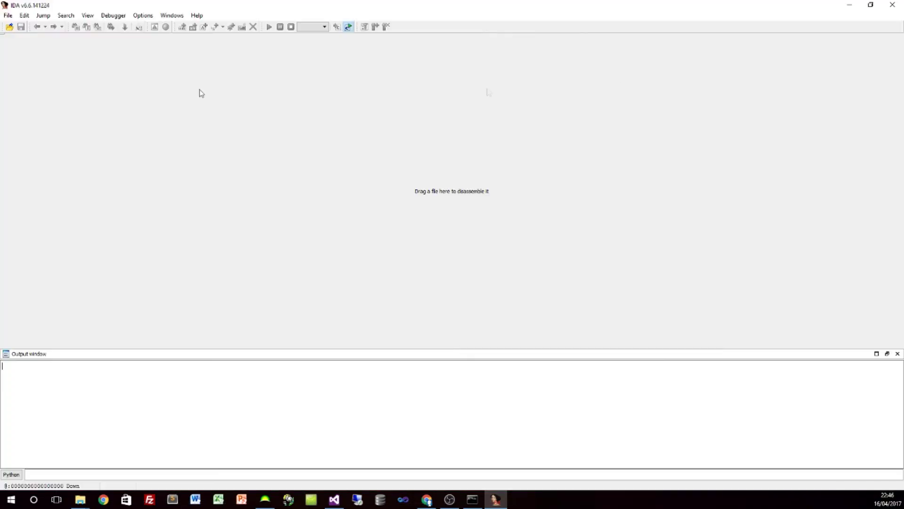
pyautogui.click(10, 26)
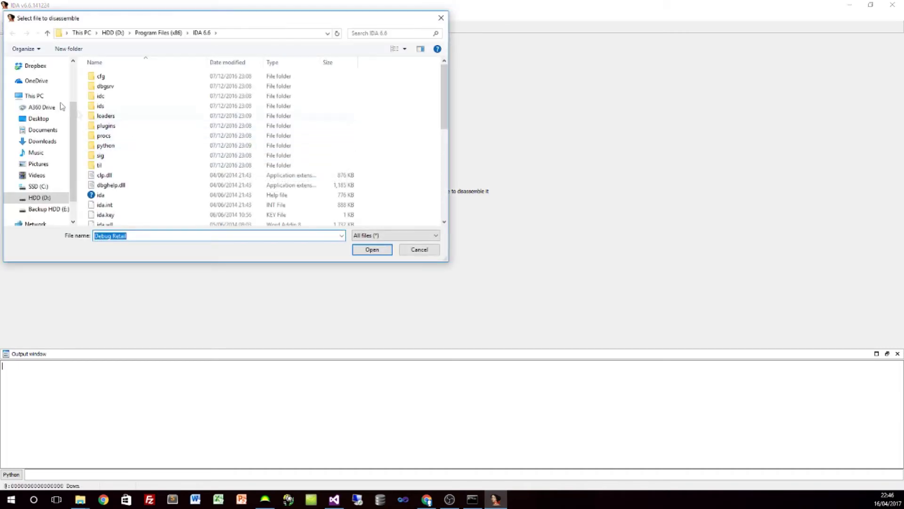
pyautogui.click(39, 118)
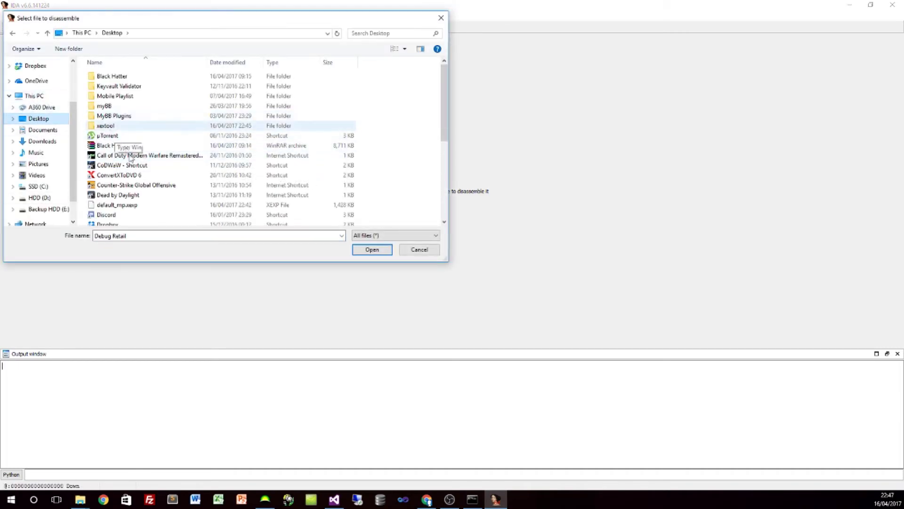
pyautogui.scroll(-5, 123, 131)
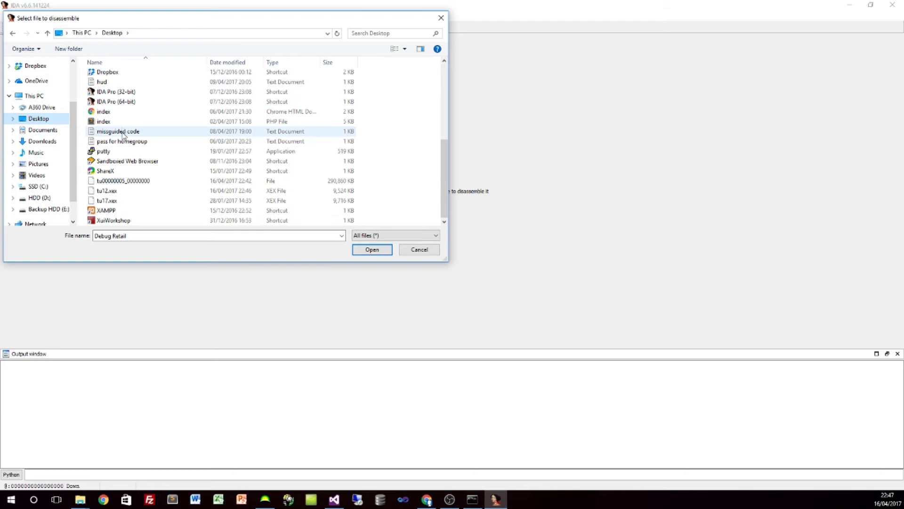
pyautogui.click(118, 202)
pyautogui.click(369, 251)
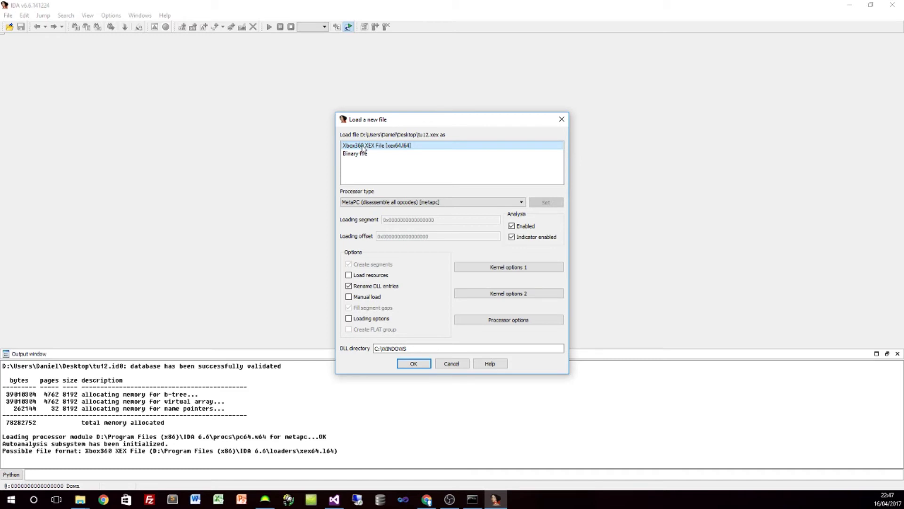
# Load tu12.xex with the PowerPC big-endian [PPC] processor
pyautogui.click(372, 204)
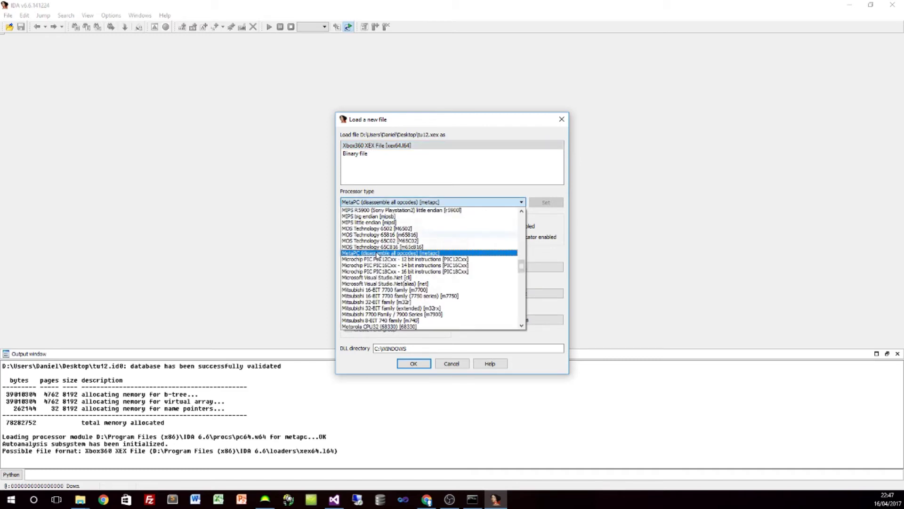
pyautogui.scroll(-8, 378, 256)
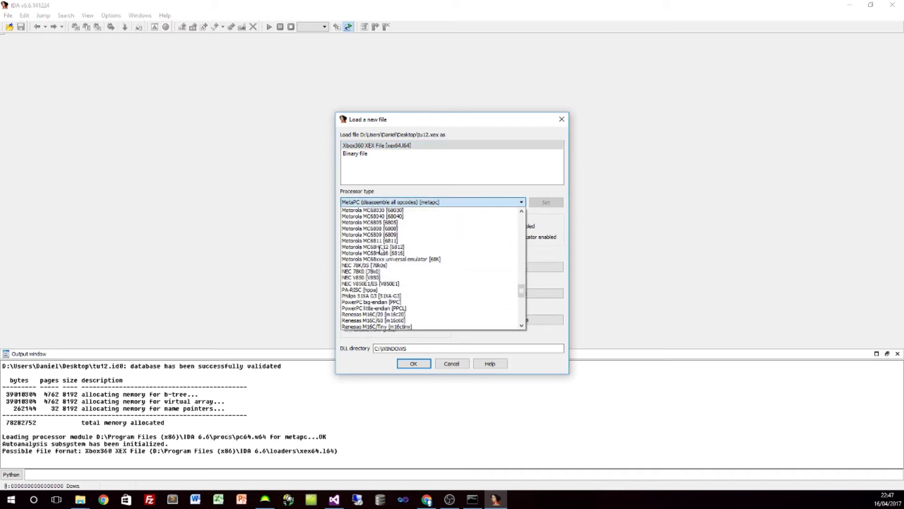
pyautogui.click(410, 303)
pyautogui.click(415, 363)
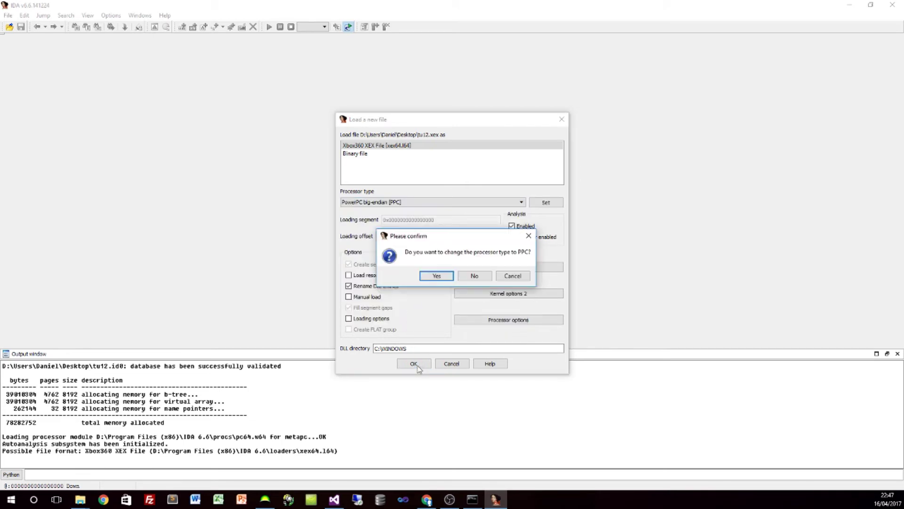
pyautogui.click(438, 276)
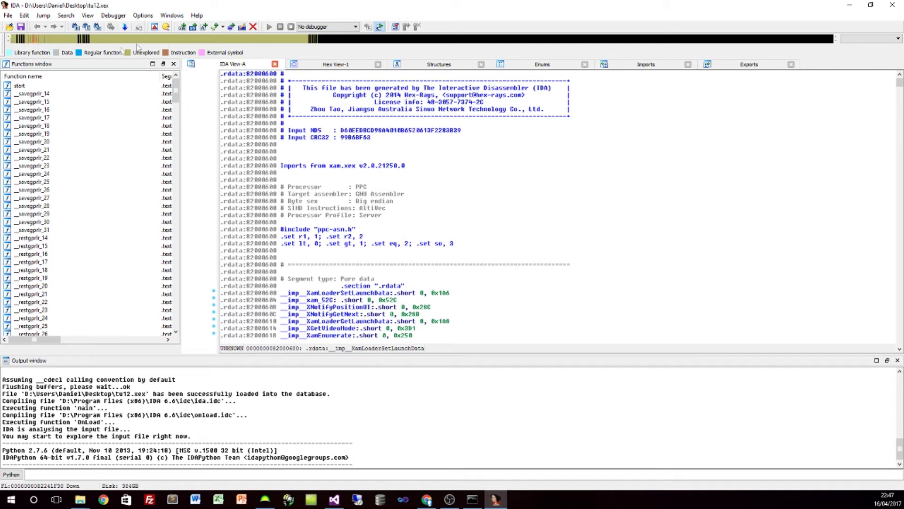
pyautogui.rightClick(495, 498)
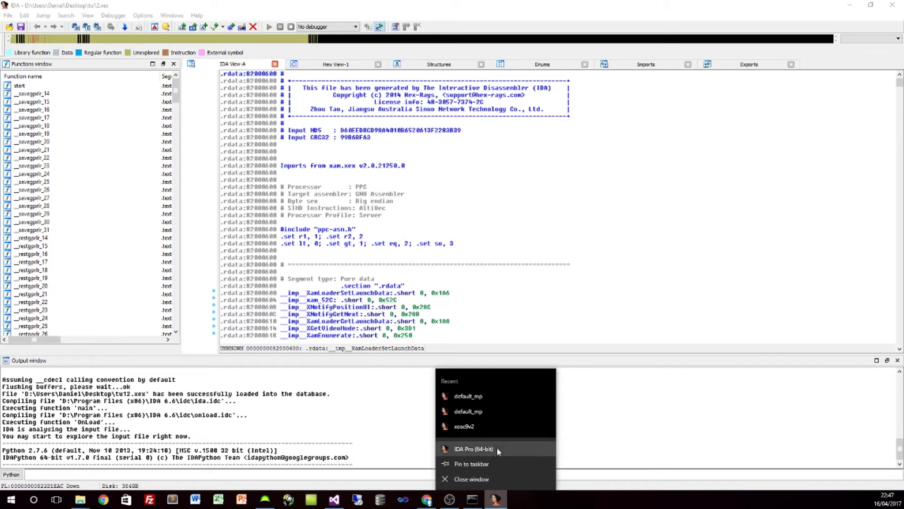
# Start a second IDA Pro instance and open Desktop\tu17.xex
pyautogui.click(497, 447)
pyautogui.click(462, 304)
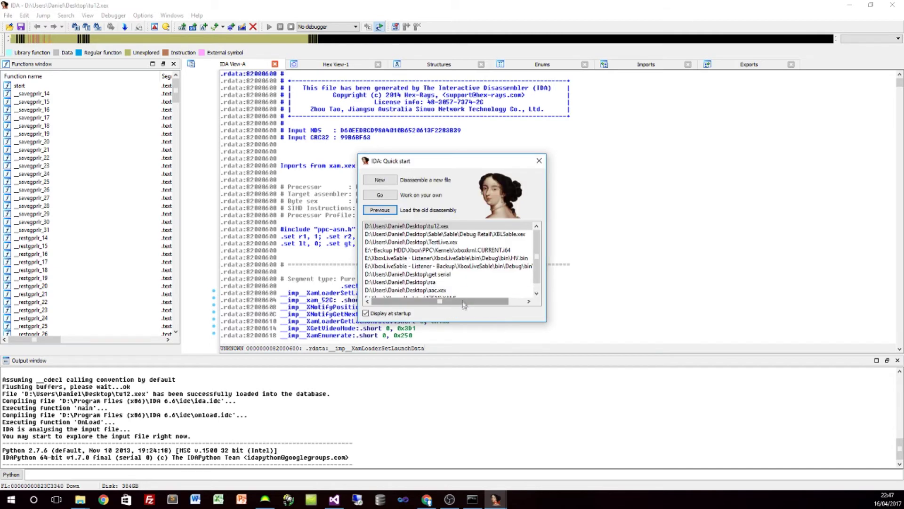
pyautogui.click(381, 193)
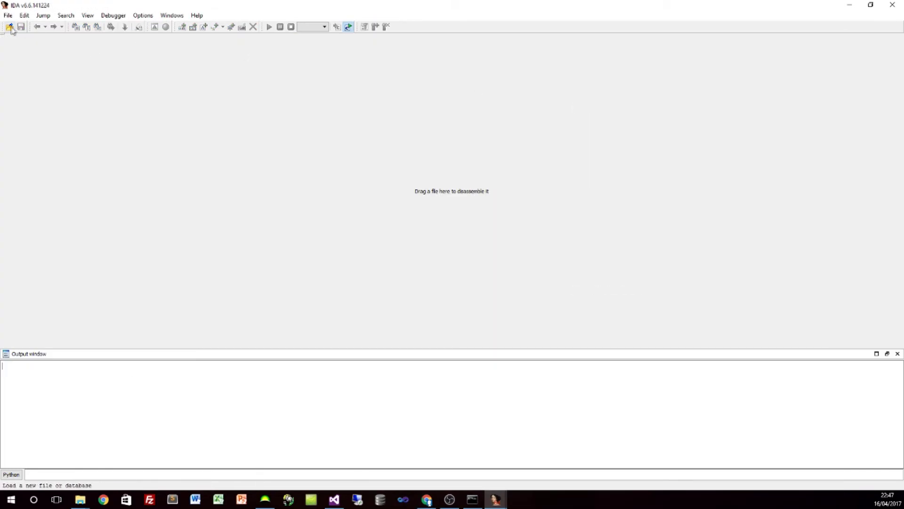
pyautogui.click(10, 28)
pyautogui.scroll(-5, 232, 166)
pyautogui.click(141, 201)
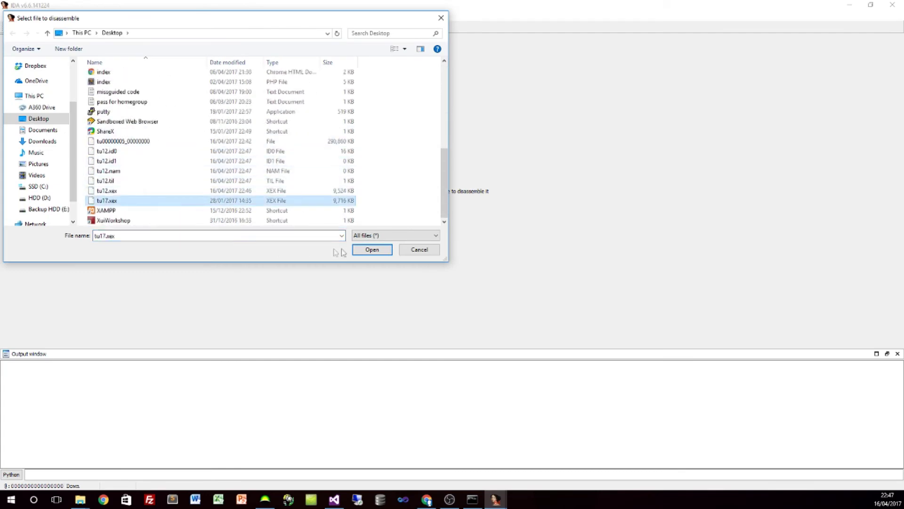
pyautogui.click(372, 250)
# Load tu17.xex with the PowerPC big-endian [PPC] processor
pyautogui.click(385, 204)
pyautogui.scroll(-2, 416, 269)
pyautogui.scroll(-2, 424, 283)
pyautogui.scroll(-3, 426, 280)
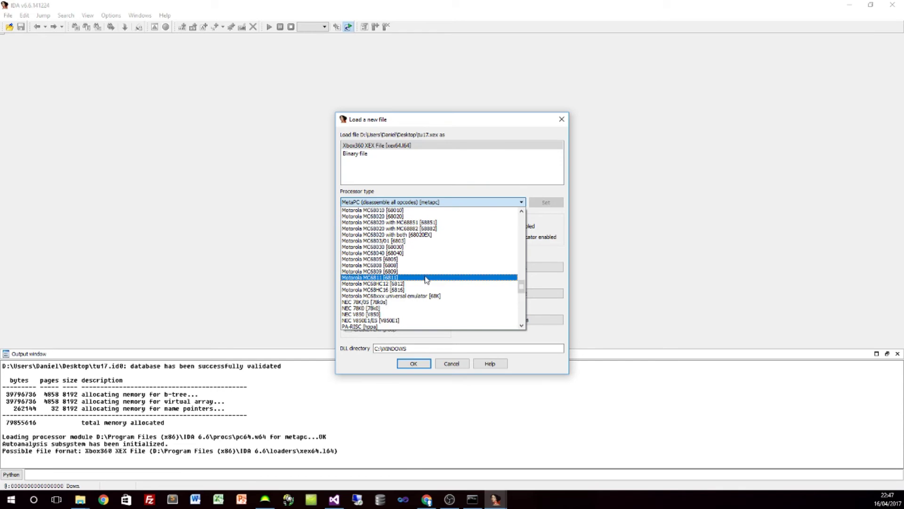
pyautogui.scroll(-2, 426, 280)
pyautogui.scroll(-2, 424, 283)
pyautogui.click(400, 305)
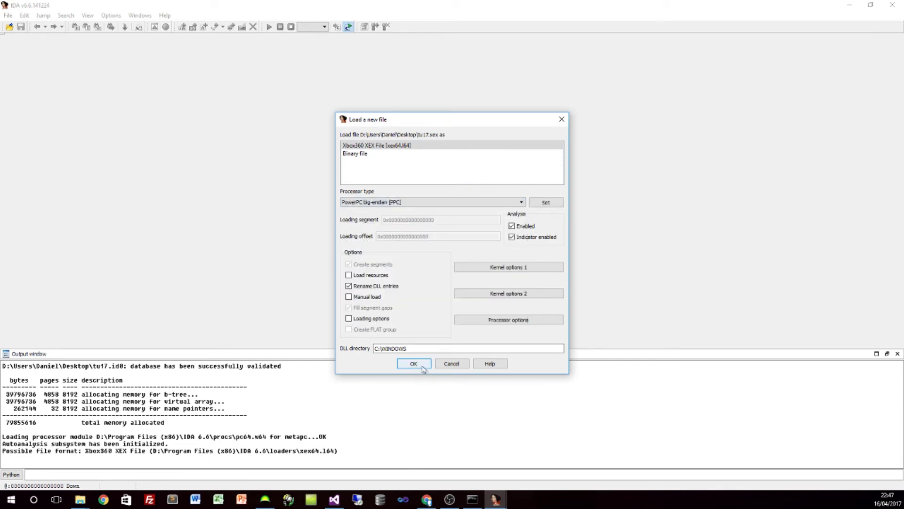
pyautogui.click(423, 367)
pyautogui.click(442, 277)
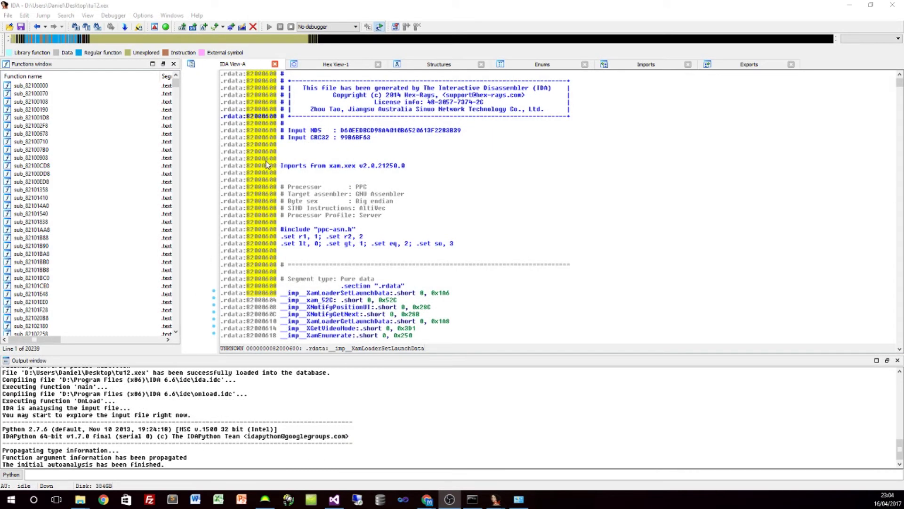
# Jump to address 824DA7E0 in the TU12 disassembly
pyautogui.click(267, 163)
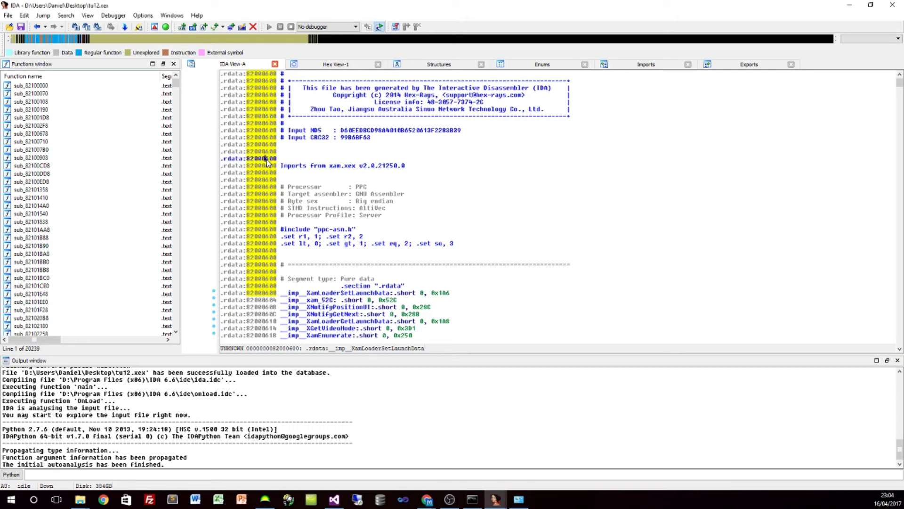
pyautogui.press('g')
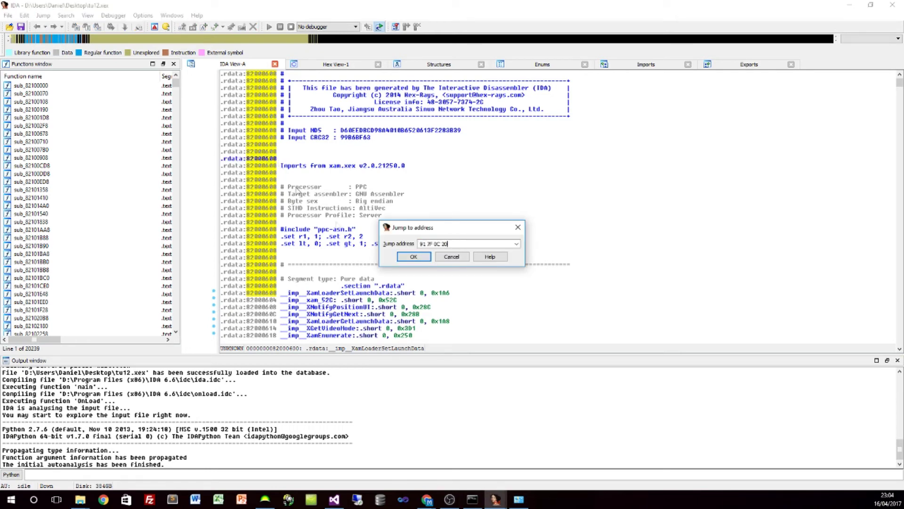
pyautogui.write('81 7F 0C 20')
pyautogui.press('BackSpace')
pyautogui.click(427, 499)
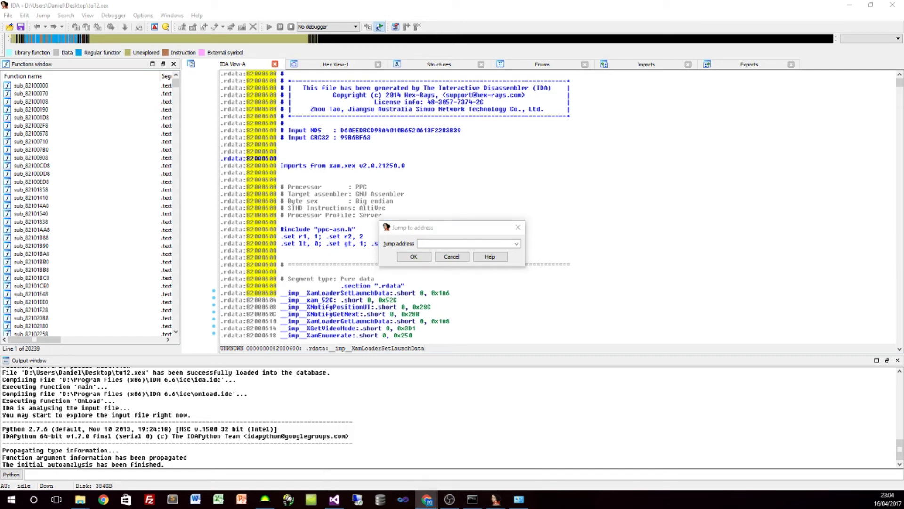
pyautogui.write('824DA7E0')
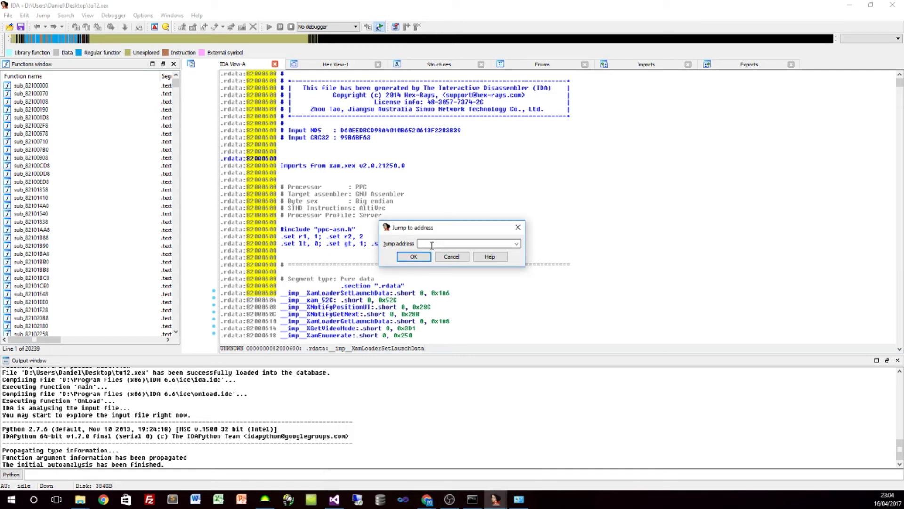
pyautogui.click(399, 258)
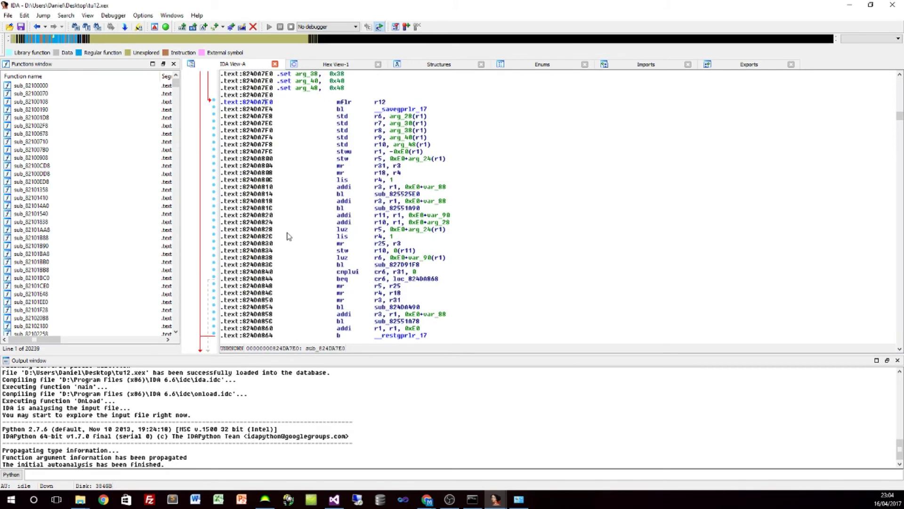
pyautogui.scroll(3, 287, 236)
pyautogui.scroll(3, 292, 219)
pyautogui.scroll(3, 292, 218)
pyautogui.scroll(3, 290, 215)
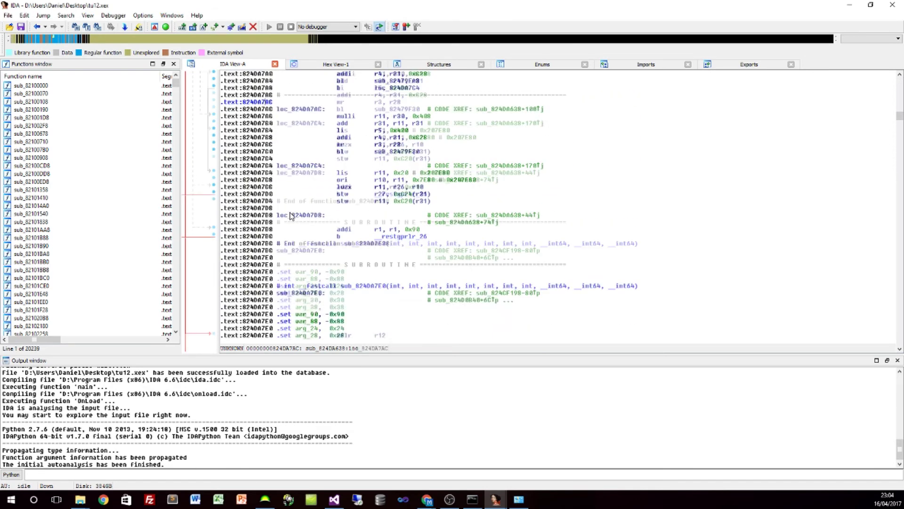
pyautogui.scroll(-1, 291, 215)
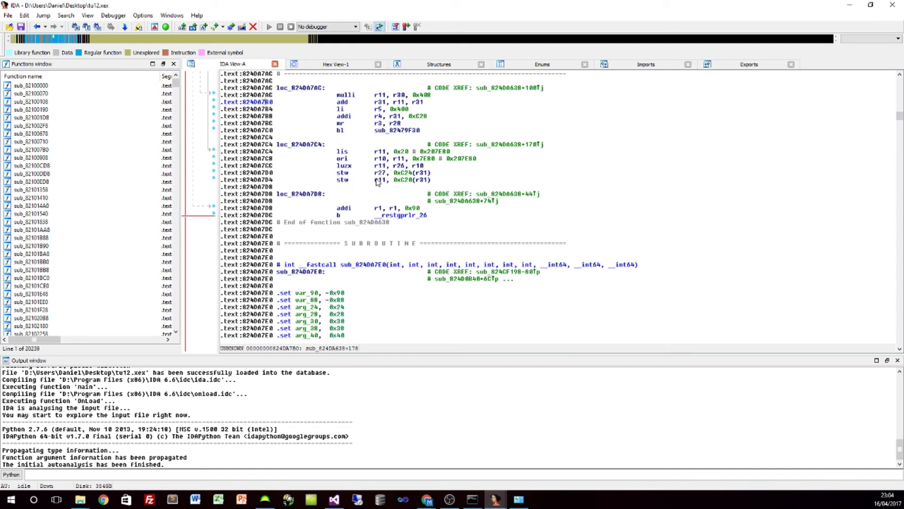
# Select the stw at 824DA7D4 and its bytes 91 7F 0C 20 in Hex View-1
pyautogui.moveTo(377, 181); pyautogui.dragTo(407, 181)
pyautogui.click(338, 65)
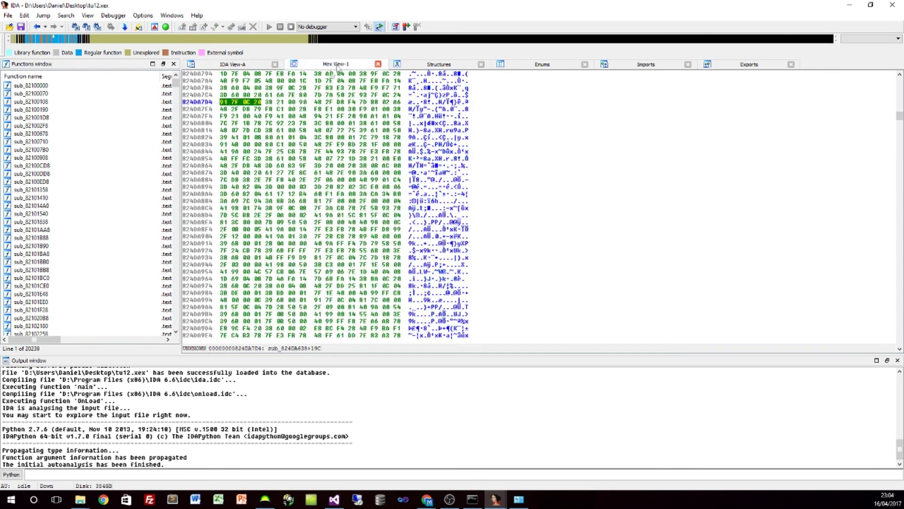
pyautogui.moveTo(224, 105); pyautogui.dragTo(262, 103)
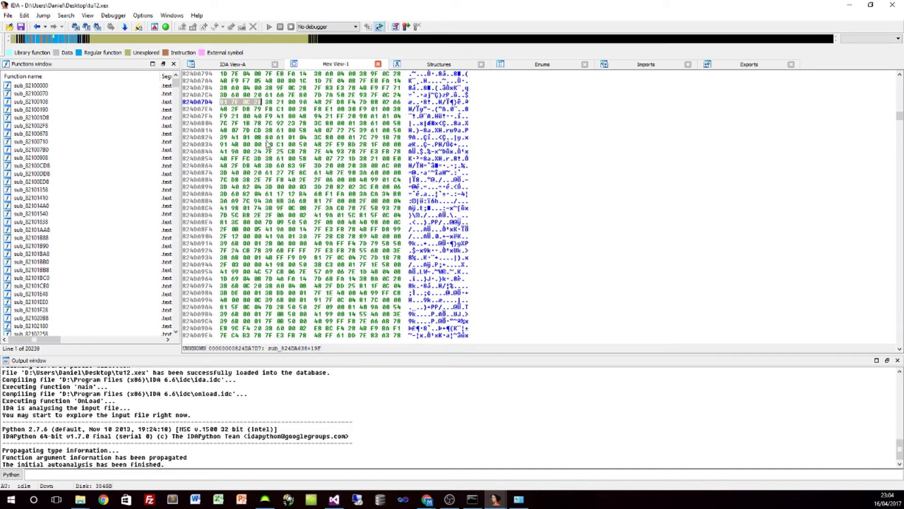
pyautogui.click(495, 500)
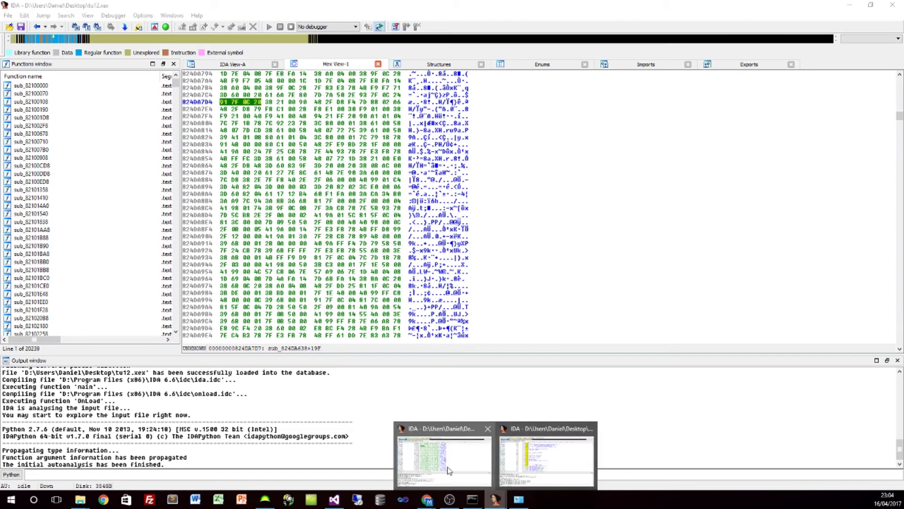
# In TU17, search all occurrences of bytes 91 7F 0C 20 and open the sub_824DF670 match
pyautogui.click(546, 459)
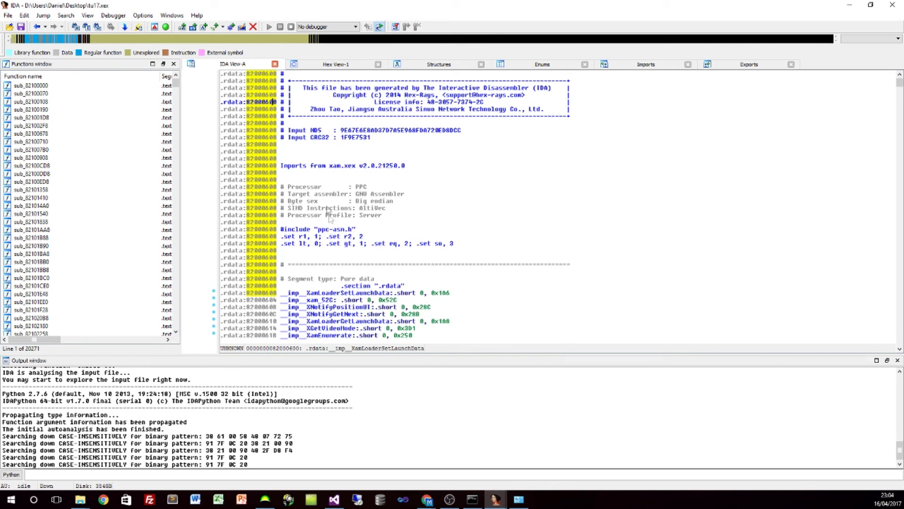
pyautogui.click(65, 14)
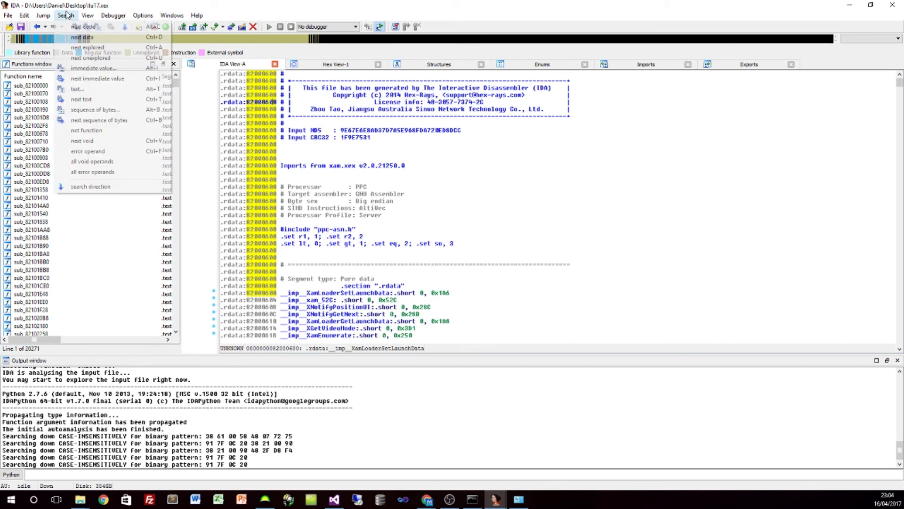
pyautogui.click(129, 112)
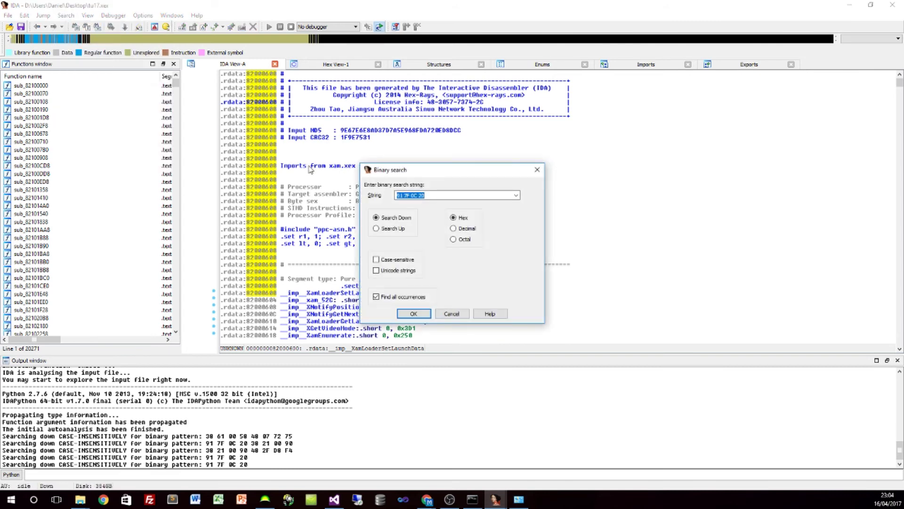
pyautogui.write('91 7F 0C 20')
pyautogui.click(450, 286)
pyautogui.click(416, 316)
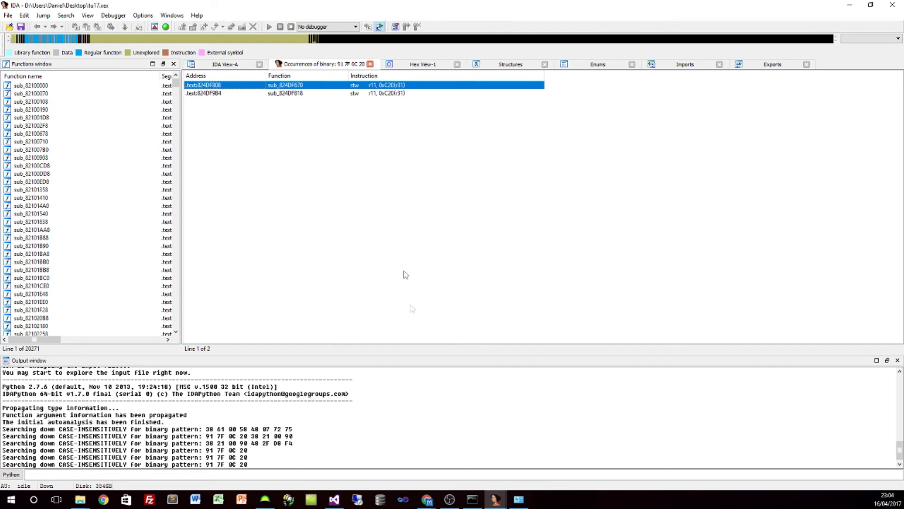
pyautogui.doubleClick(370, 90)
pyautogui.scroll(-3, 376, 113)
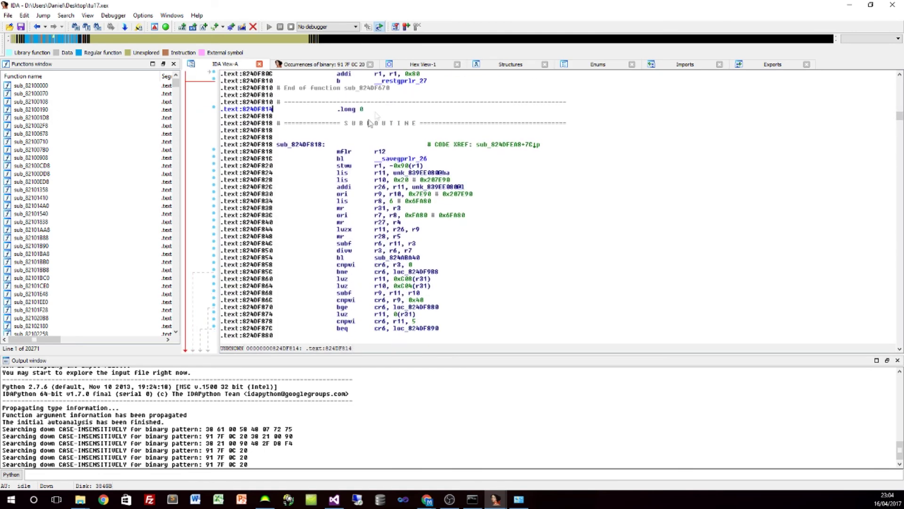
pyautogui.moveTo(249, 144); pyautogui.dragTo(314, 151)
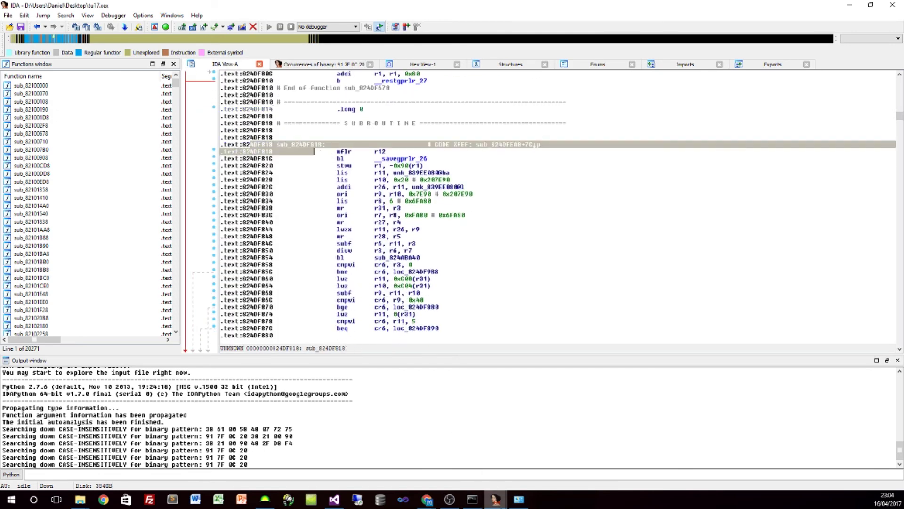
# Compare against TU12's sub_824DA7E0, then return to TU17's byte search results
pyautogui.moveTo(495, 499)
pyautogui.click(465, 477)
pyautogui.click(231, 67)
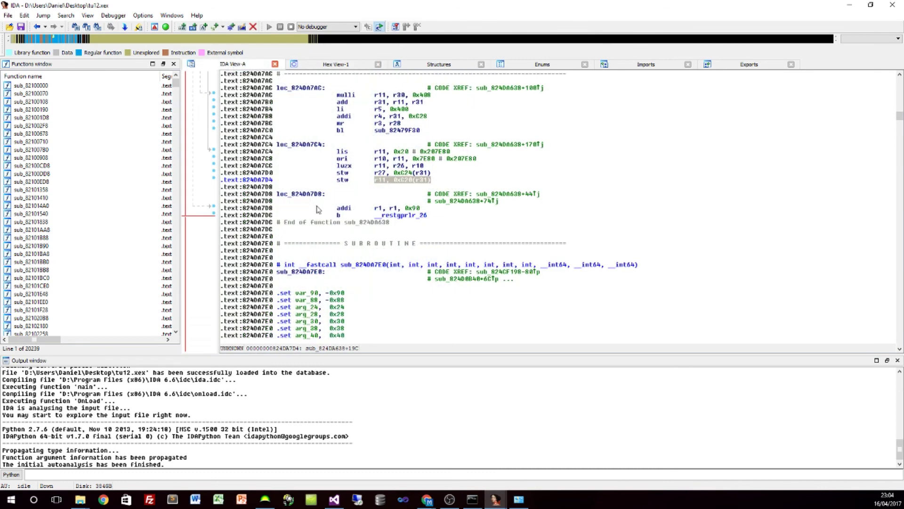
pyautogui.scroll(-10, 318, 208)
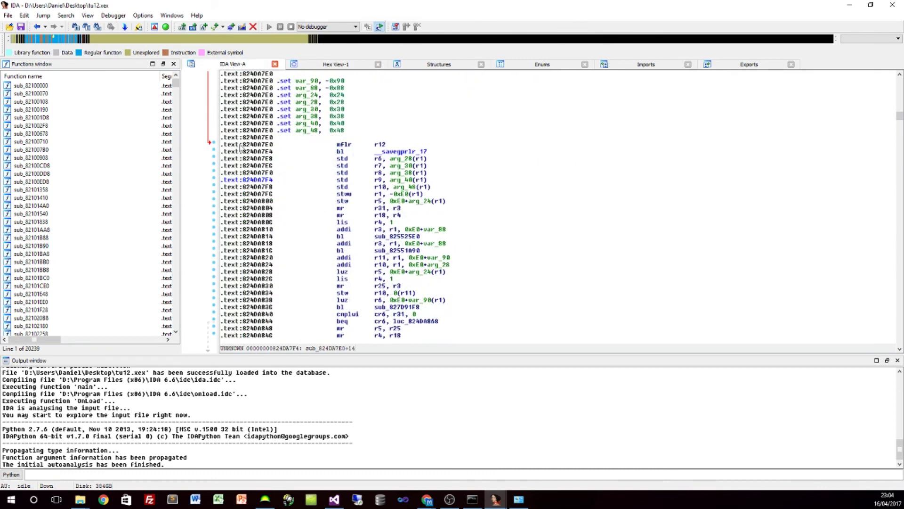
pyautogui.click(257, 144)
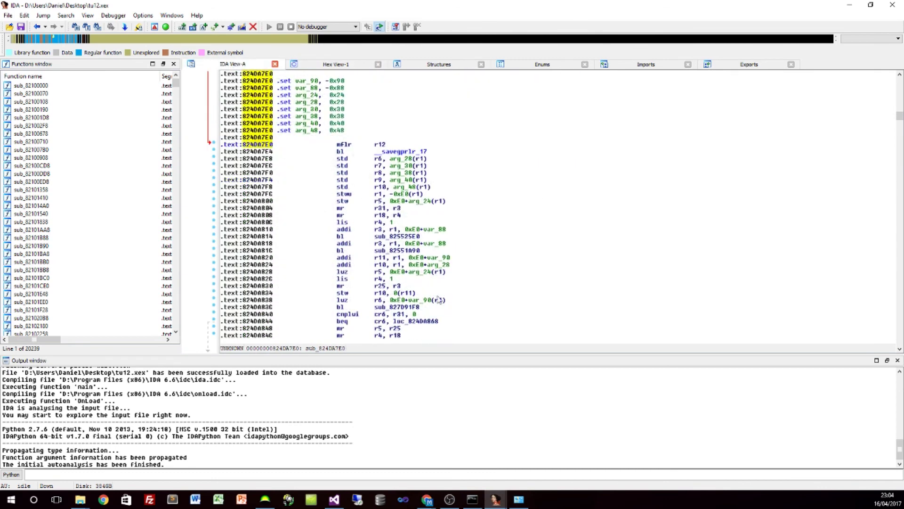
pyautogui.moveTo(496, 500)
pyautogui.click(523, 463)
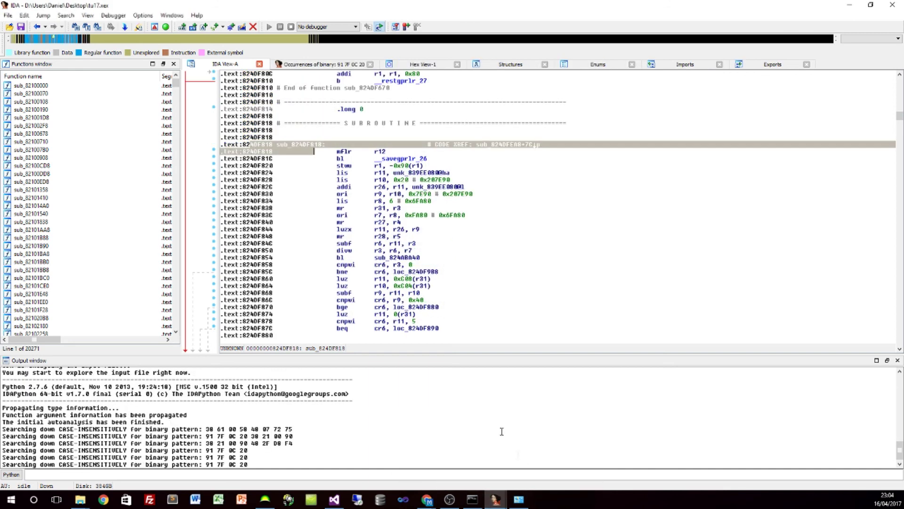
pyautogui.click(325, 65)
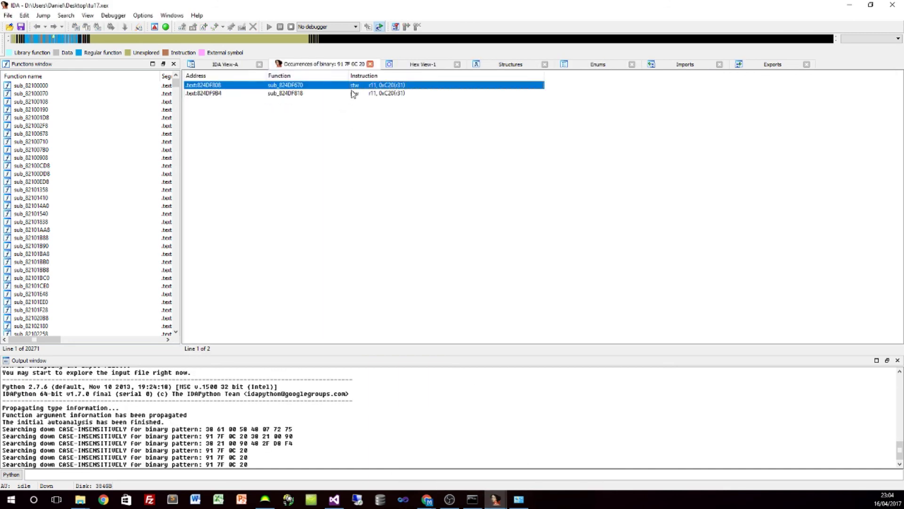
# Open the sub_824DF818 match and highlight the sub_824DF9C0 start line at 824DF9C0
pyautogui.doubleClick(355, 94)
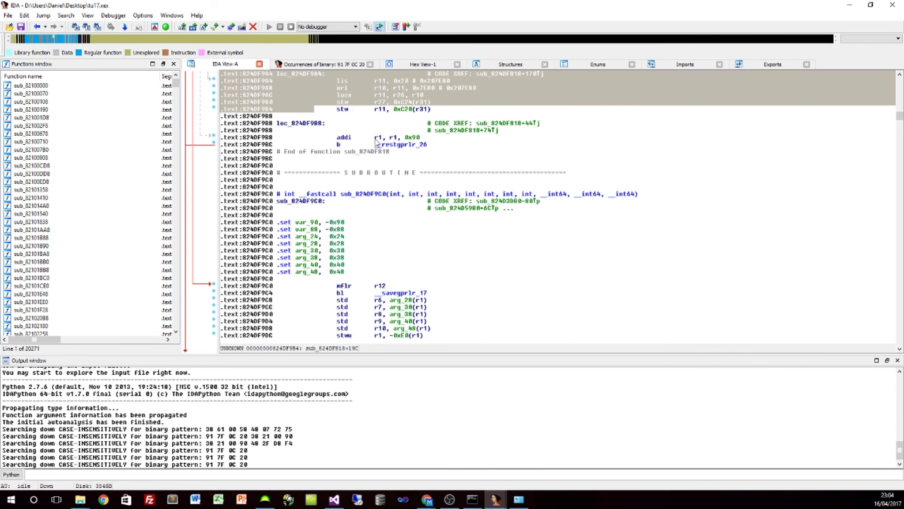
pyautogui.scroll(-3, 368, 134)
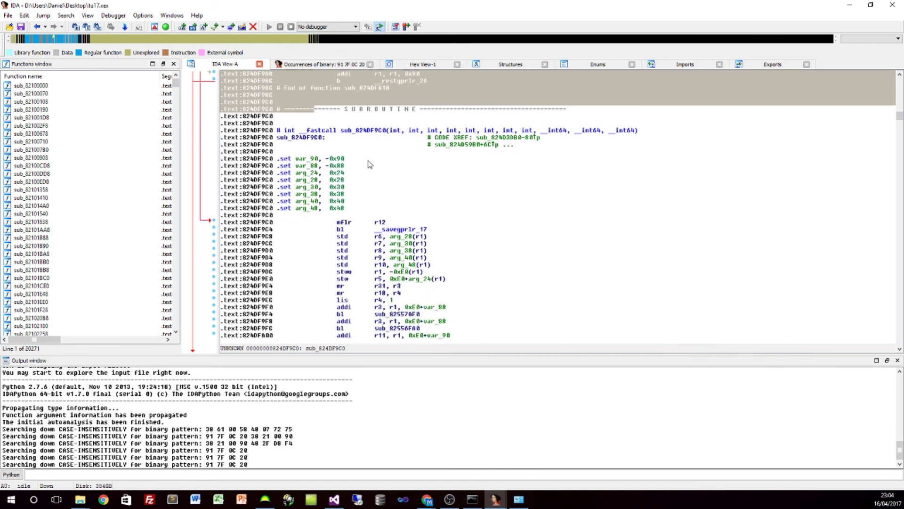
pyautogui.click(367, 158)
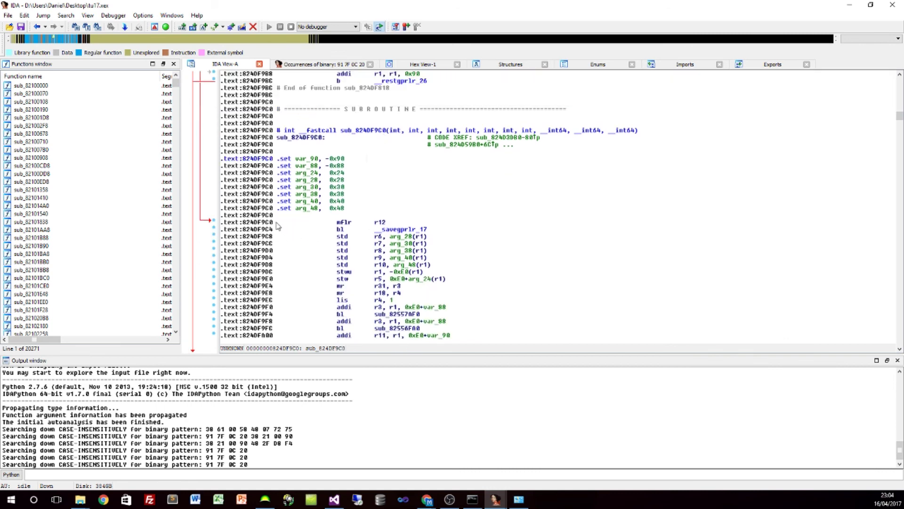
pyautogui.click(253, 223)
pyautogui.moveTo(252, 223); pyautogui.dragTo(433, 225)
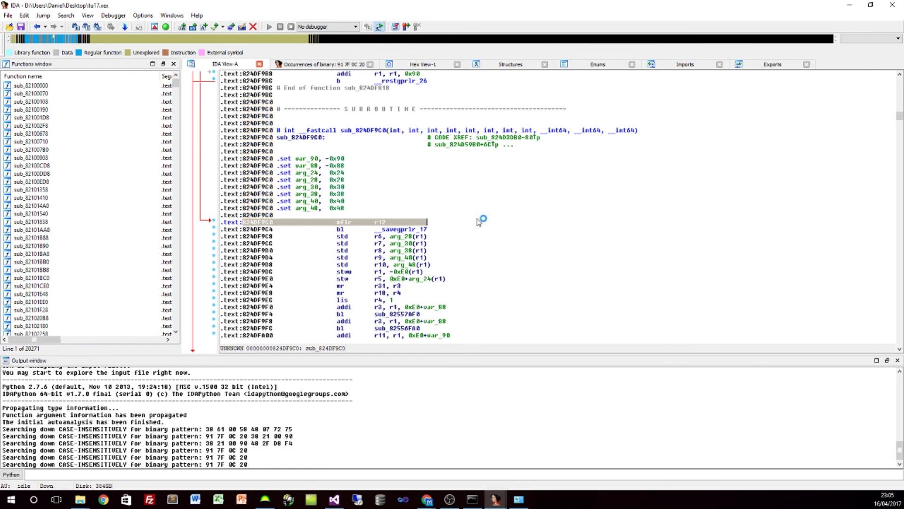
pyautogui.click(477, 214)
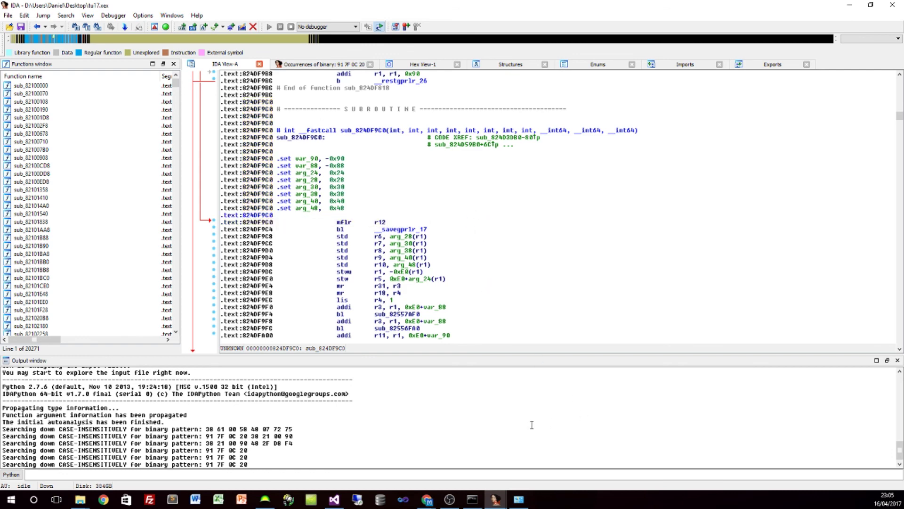